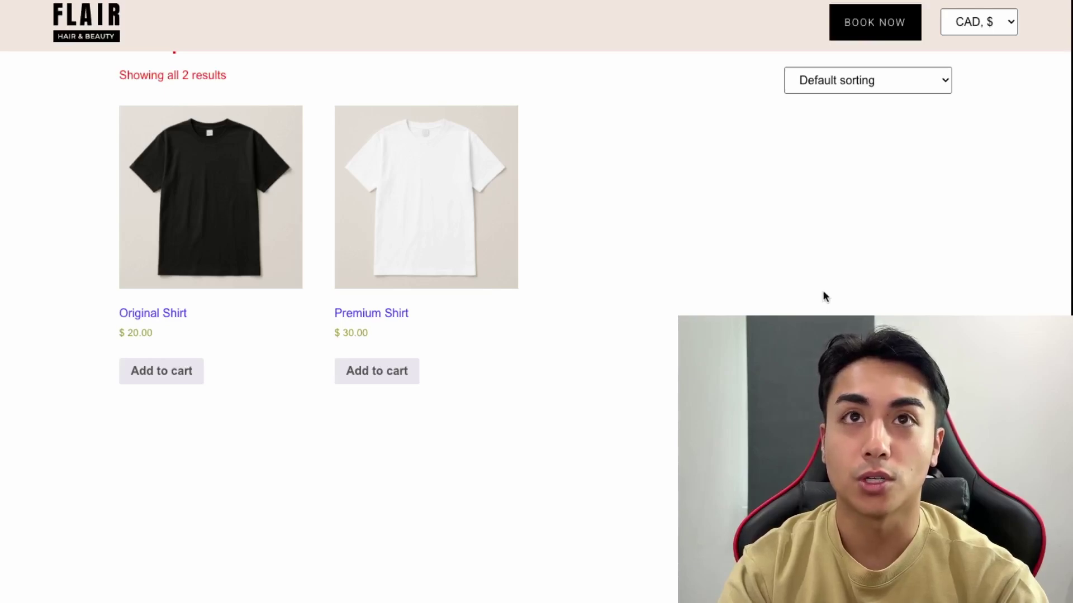
Open and close the Book Now popup, then switch the header currency dropdown to USD.
{"action": "left_click", "coordinate": [892, 23]}
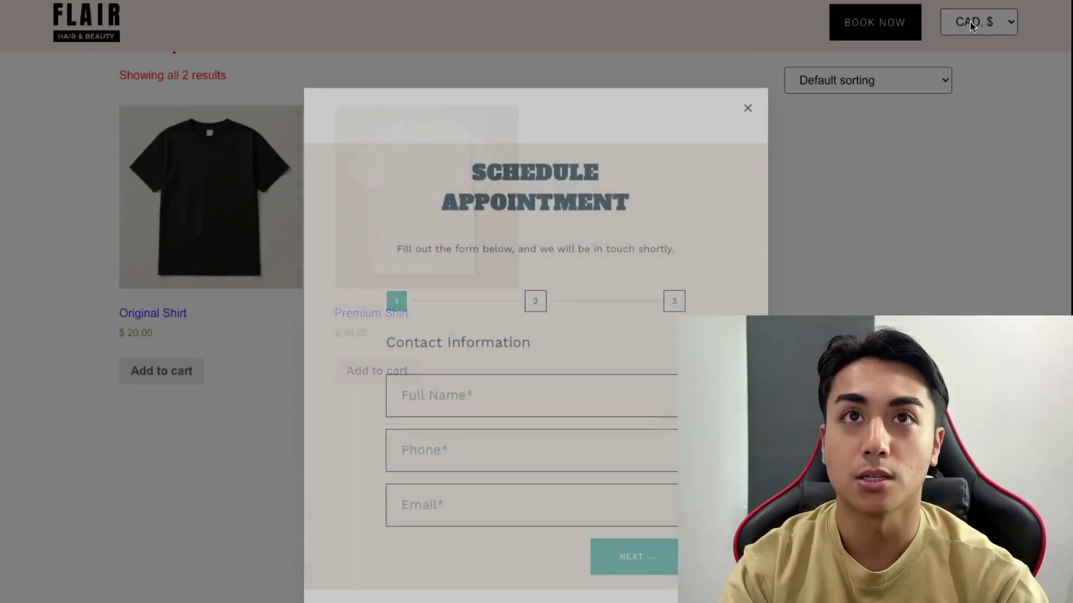
{"action": "left_click", "coordinate": [747, 108]}
{"action": "left_click", "coordinate": [963, 29]}
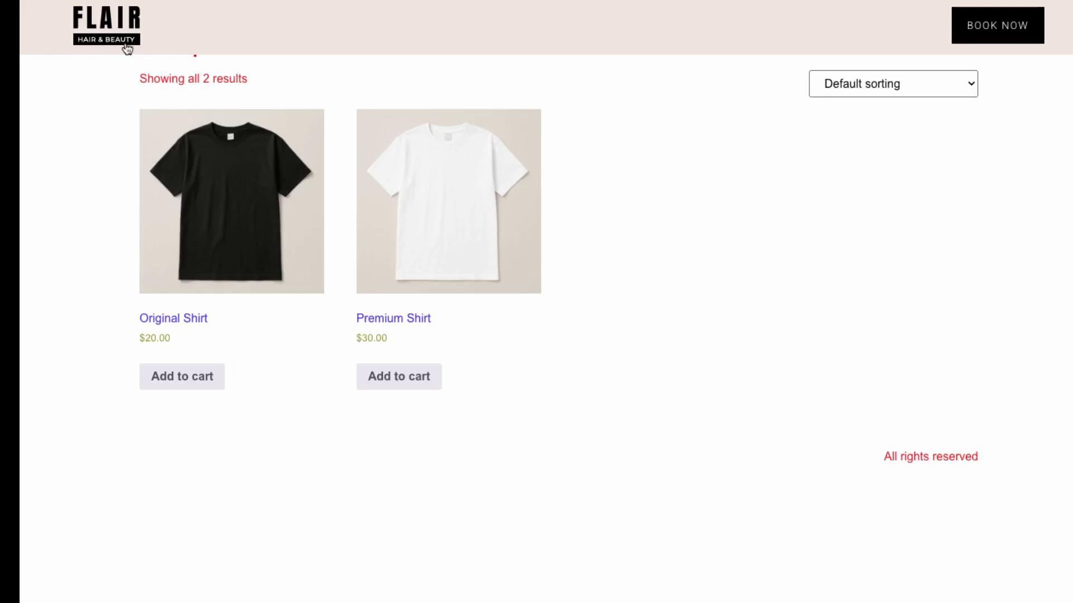
Search the plugin directory for 'woocommerce currency switcher'.
{"action": "mouse_move", "coordinate": [118, 2]}
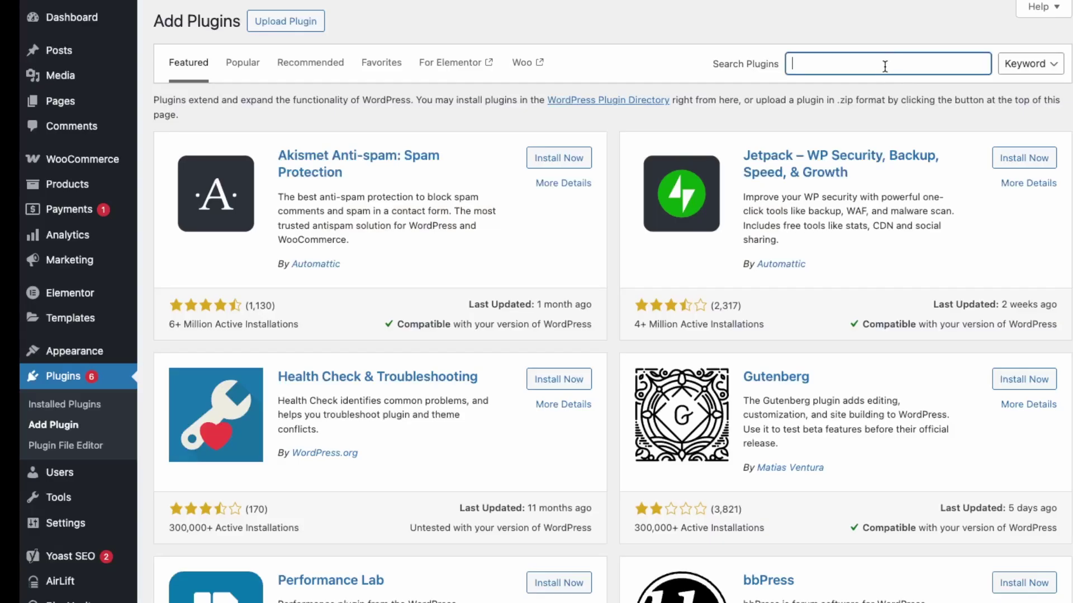
{"action": "type", "text": "currency switch"}
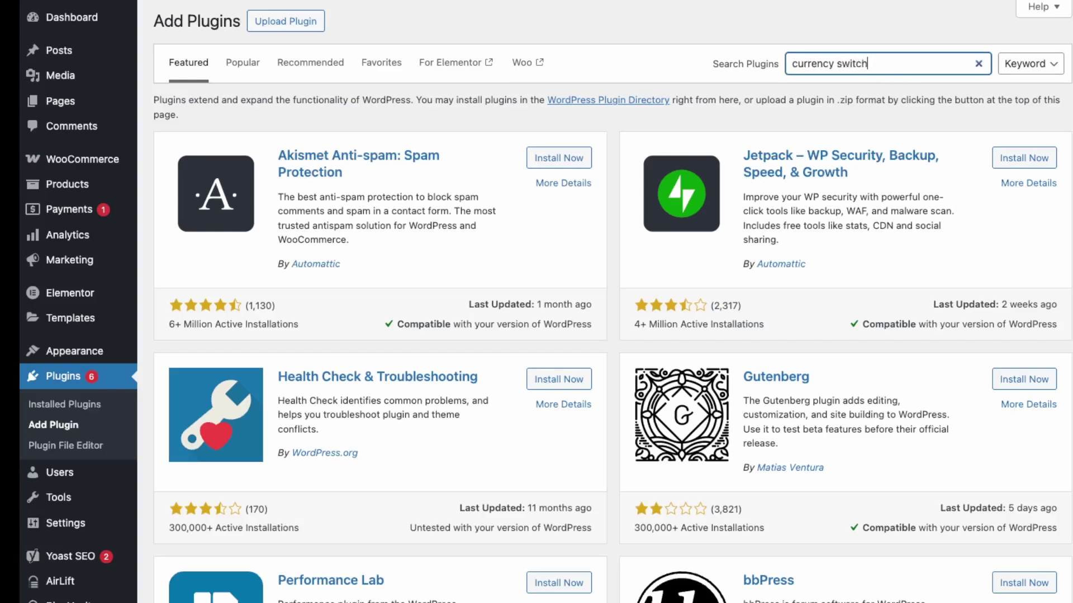
{"action": "type", "text": "er"}
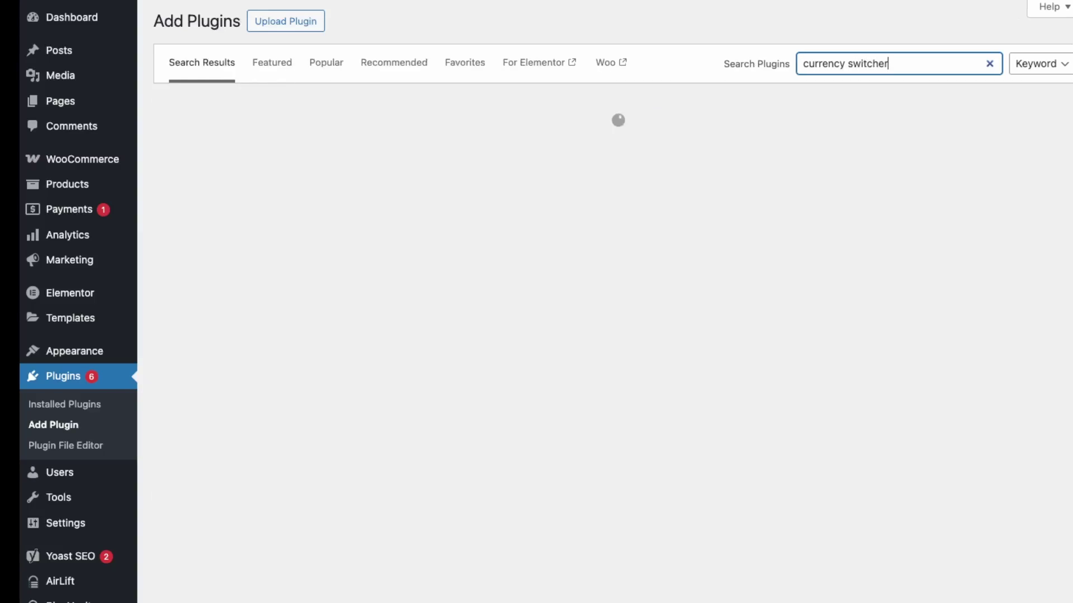
{"action": "key", "text": "Home"}
{"action": "type", "text": "woocommerce"}
Install and activate the FOX – Currency Switcher Professional for WooCommerce plugin.
{"action": "scroll", "coordinate": [372, 537], "scroll_direction": "down", "scroll_amount": 2}
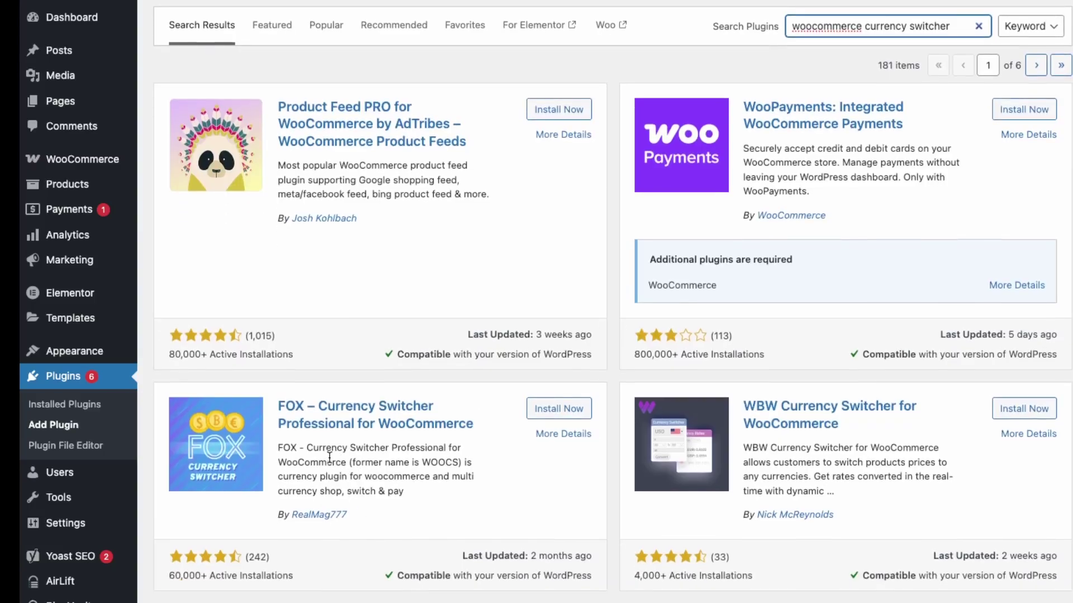
{"action": "left_click", "coordinate": [567, 411]}
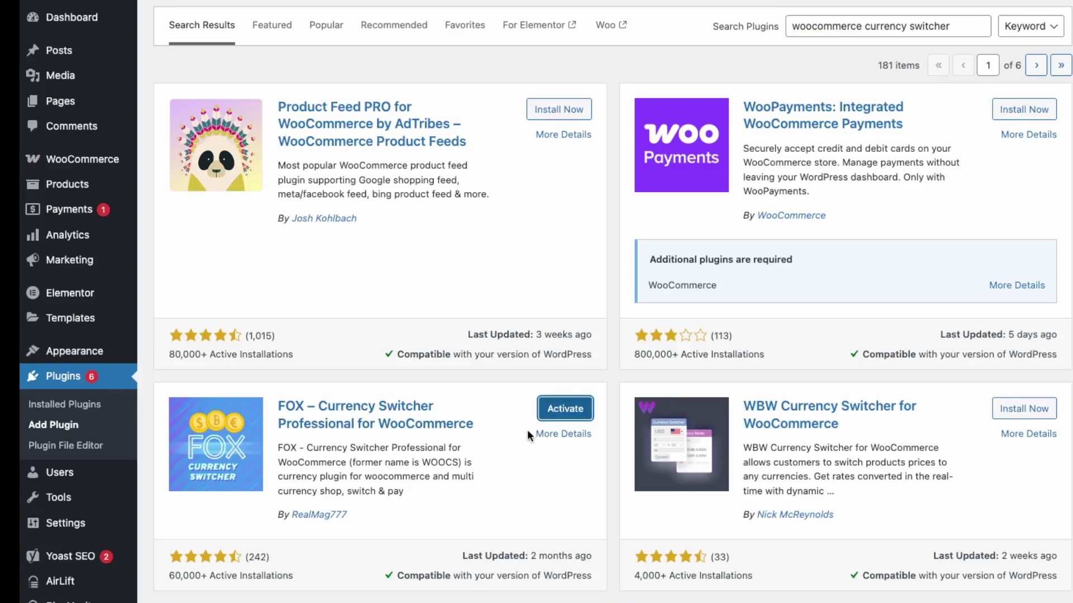
{"action": "left_click", "coordinate": [573, 412]}
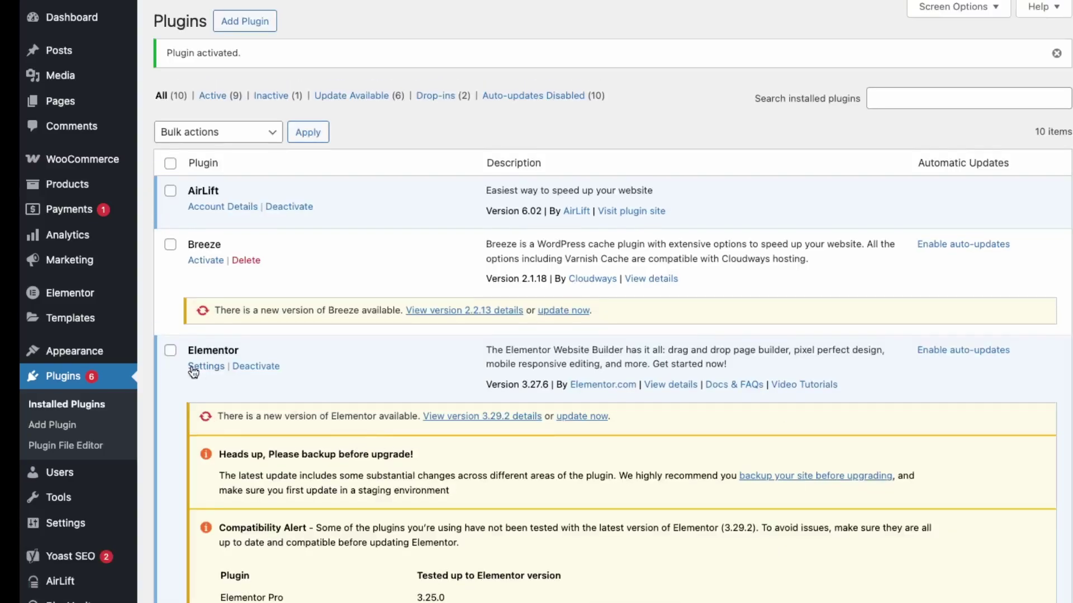
Open WooCommerce General settings and confirm the store currency is Canadian dollar (CAD).
{"action": "mouse_move", "coordinate": [90, 160]}
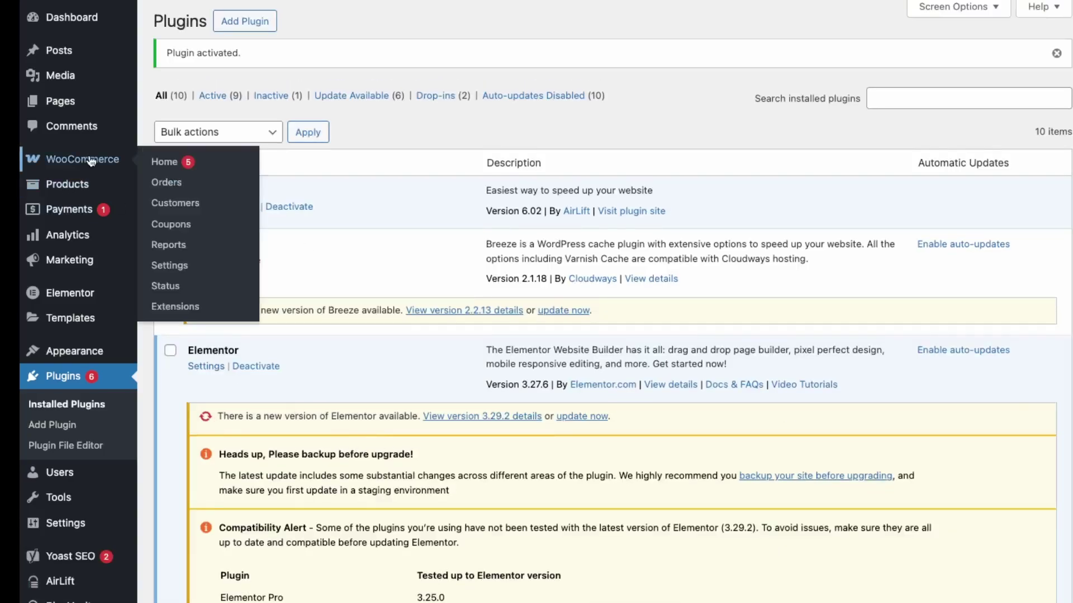
{"action": "left_click", "coordinate": [183, 267]}
{"action": "scroll", "coordinate": [380, 500], "scroll_direction": "down", "scroll_amount": 5}
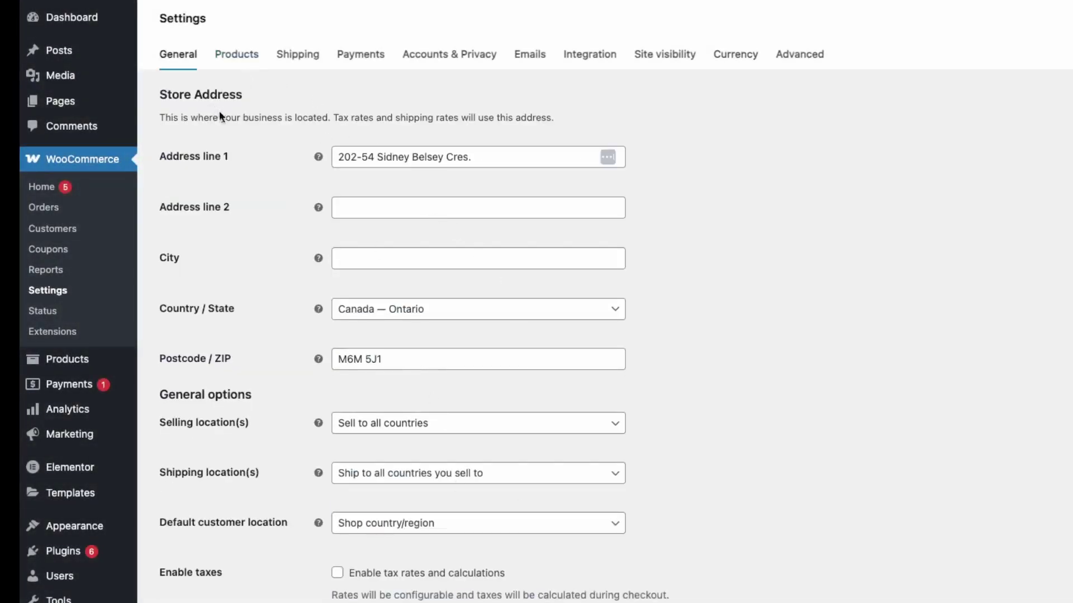
{"action": "left_click", "coordinate": [522, 158]}
{"action": "scroll", "coordinate": [531, 338], "scroll_direction": "down", "scroll_amount": 6}
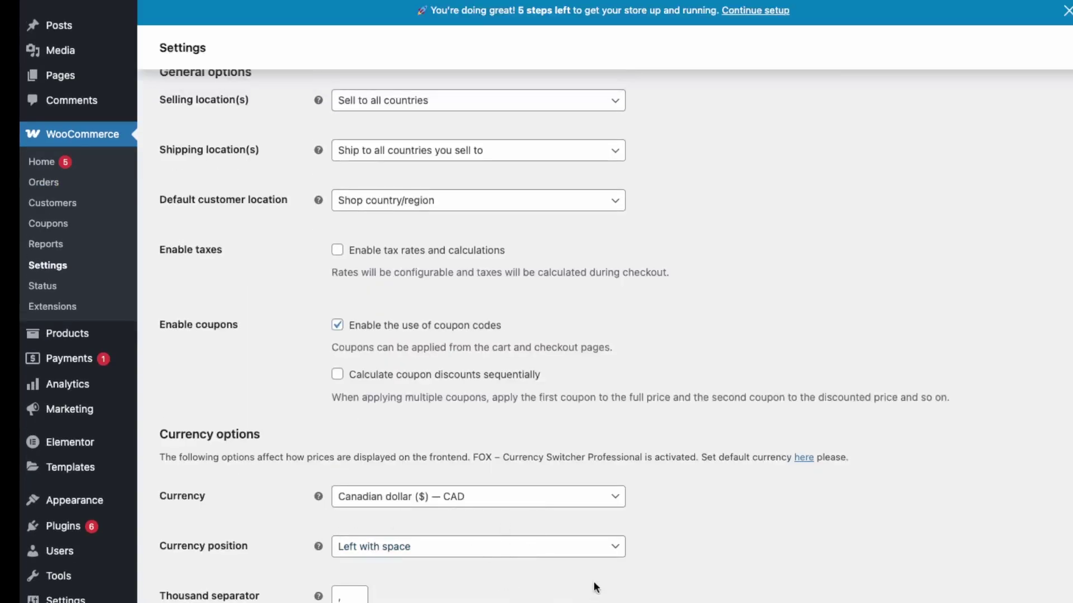
{"action": "scroll", "coordinate": [596, 575], "scroll_direction": "up", "scroll_amount": 6}
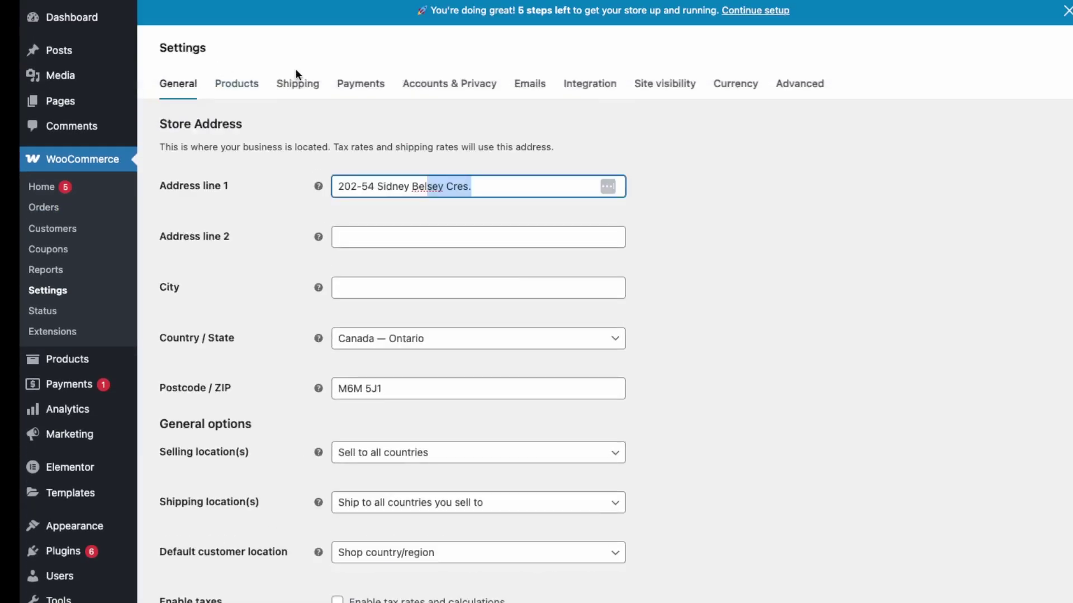
On the FOX Currency tab, append a currency and update all rates: USD about 0.736, CAD base 1.
{"action": "left_click", "coordinate": [731, 90]}
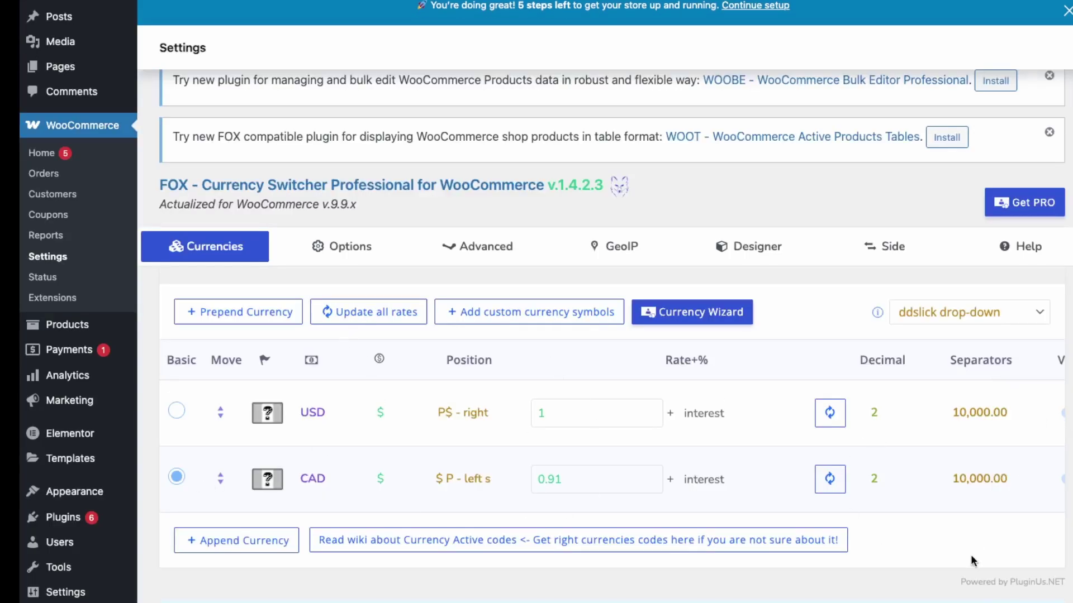
{"action": "left_click", "coordinate": [226, 542]}
{"action": "left_click", "coordinate": [386, 317]}
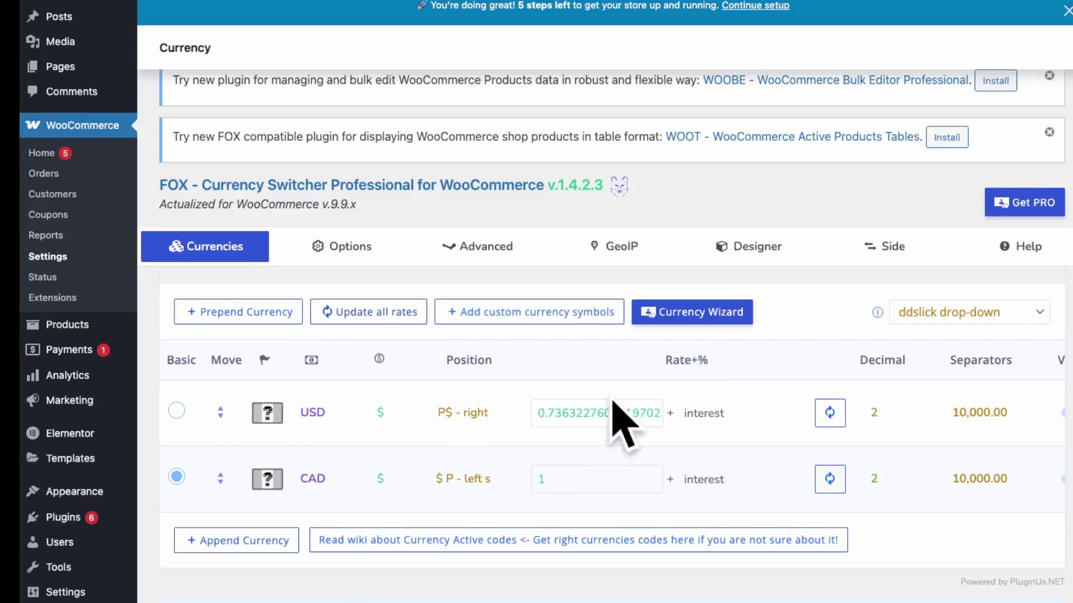
{"action": "left_click", "coordinate": [341, 246]}
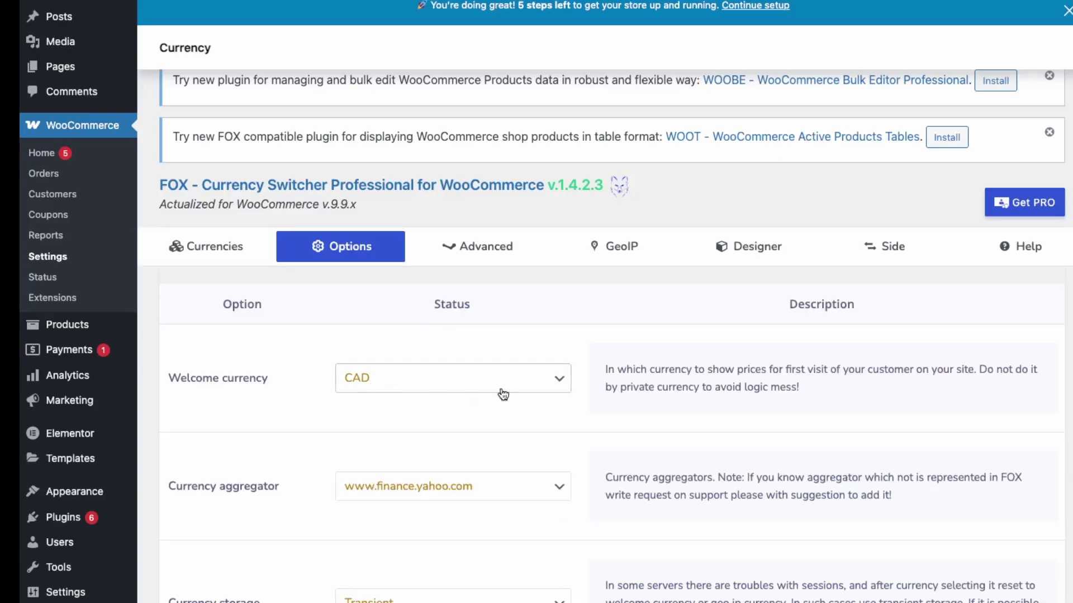
{"action": "left_click", "coordinate": [438, 373]}
{"action": "left_click", "coordinate": [408, 389]}
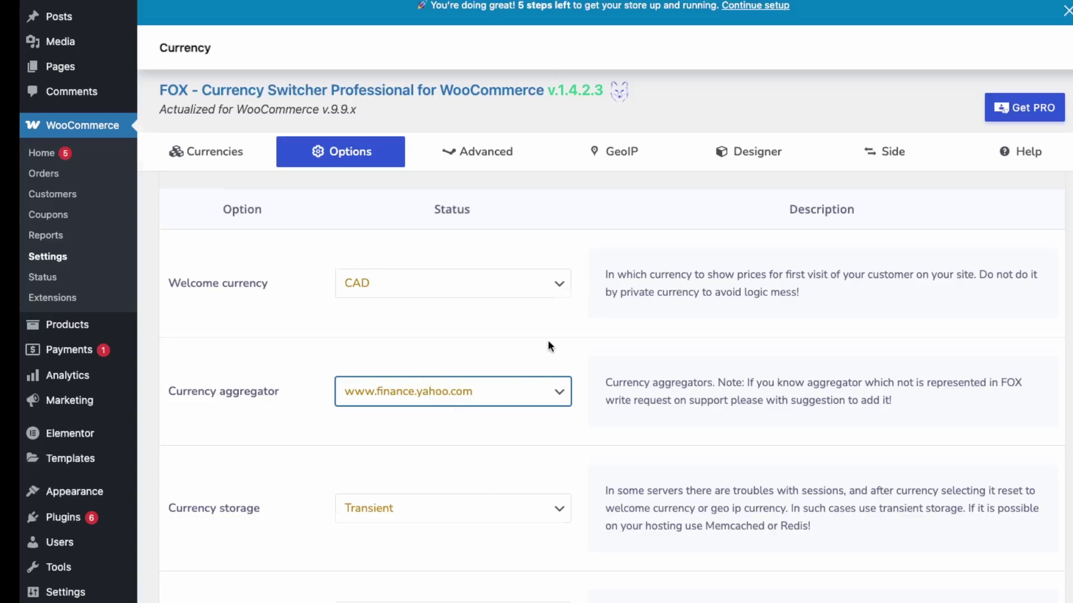
{"action": "scroll", "coordinate": [547, 341], "scroll_direction": "down", "scroll_amount": 3}
{"action": "scroll", "coordinate": [545, 343], "scroll_direction": "down", "scroll_amount": 3}
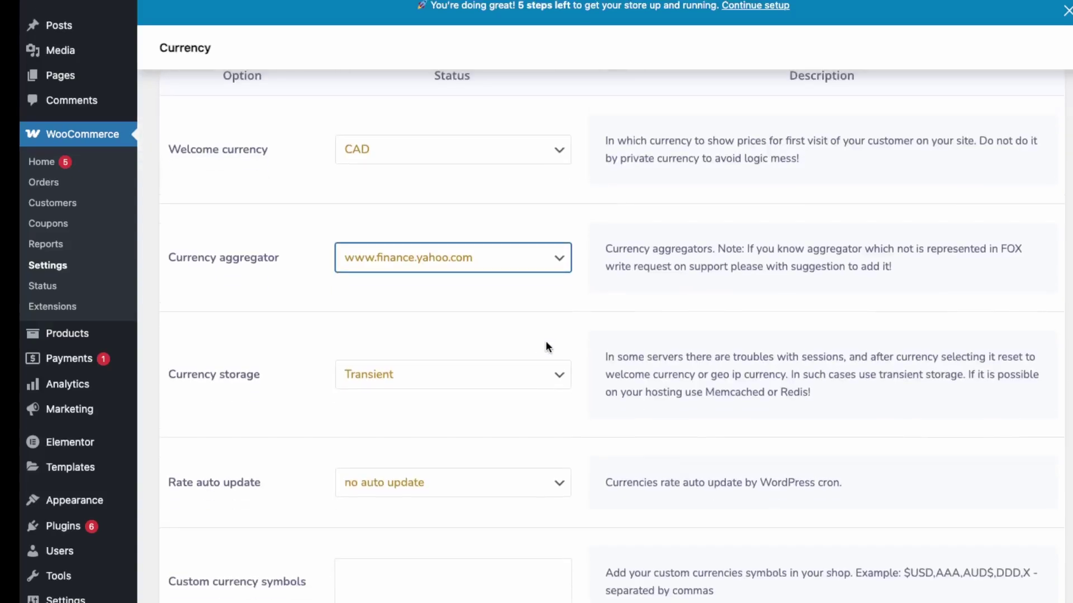
{"action": "scroll", "coordinate": [541, 353], "scroll_direction": "down", "scroll_amount": 4}
{"action": "scroll", "coordinate": [538, 352], "scroll_direction": "down", "scroll_amount": 12}
{"action": "scroll", "coordinate": [540, 352], "scroll_direction": "down", "scroll_amount": 7}
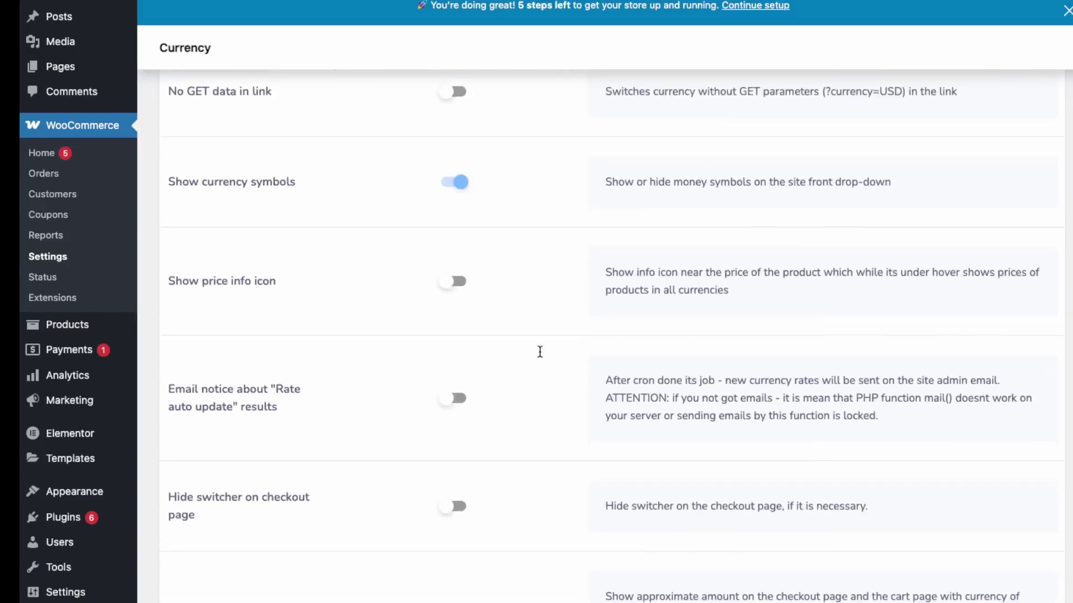
{"action": "scroll", "coordinate": [539, 352], "scroll_direction": "down", "scroll_amount": 2}
{"action": "scroll", "coordinate": [538, 350], "scroll_direction": "down", "scroll_amount": 10}
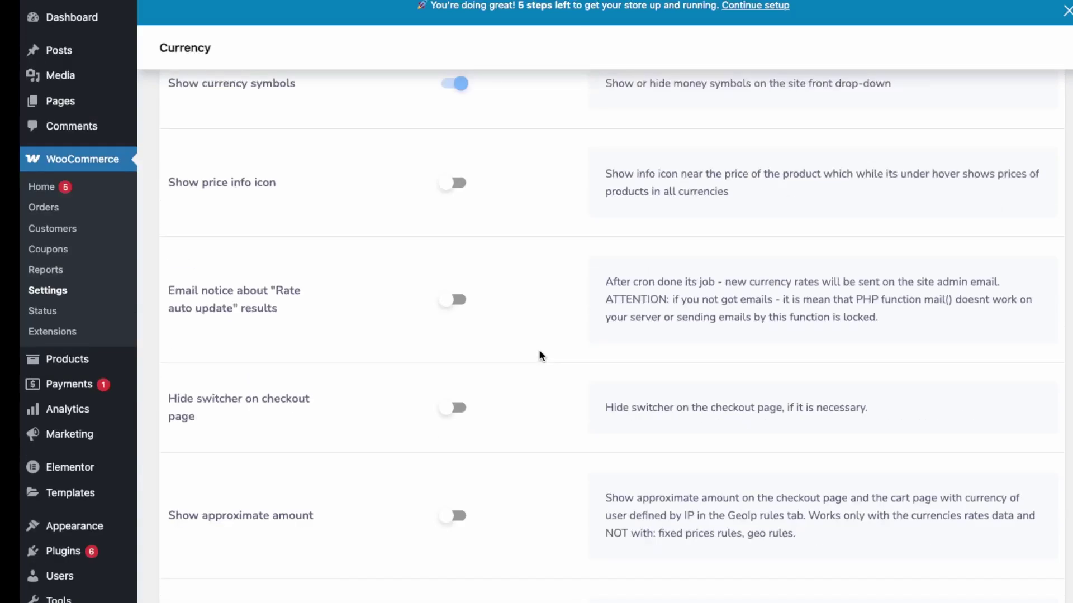
{"action": "scroll", "coordinate": [539, 349], "scroll_direction": "down", "scroll_amount": 10}
{"action": "scroll", "coordinate": [539, 349], "scroll_direction": "up", "scroll_amount": 20}
{"action": "scroll", "coordinate": [539, 350], "scroll_direction": "up", "scroll_amount": 6}
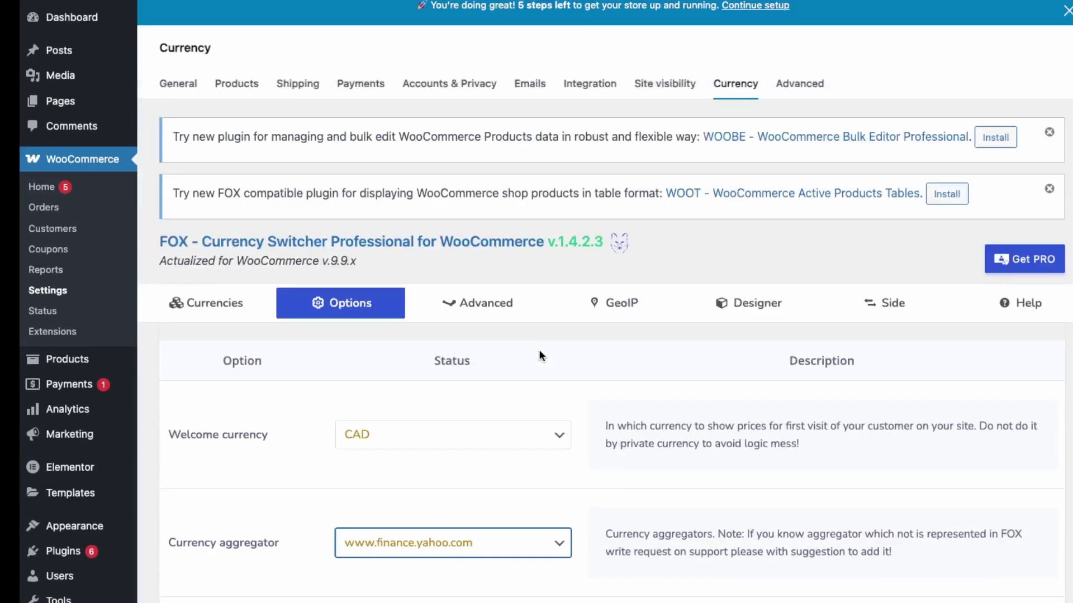
Look through the FOX Advanced settings and the GeoIP currency rules.
{"action": "left_click", "coordinate": [476, 313]}
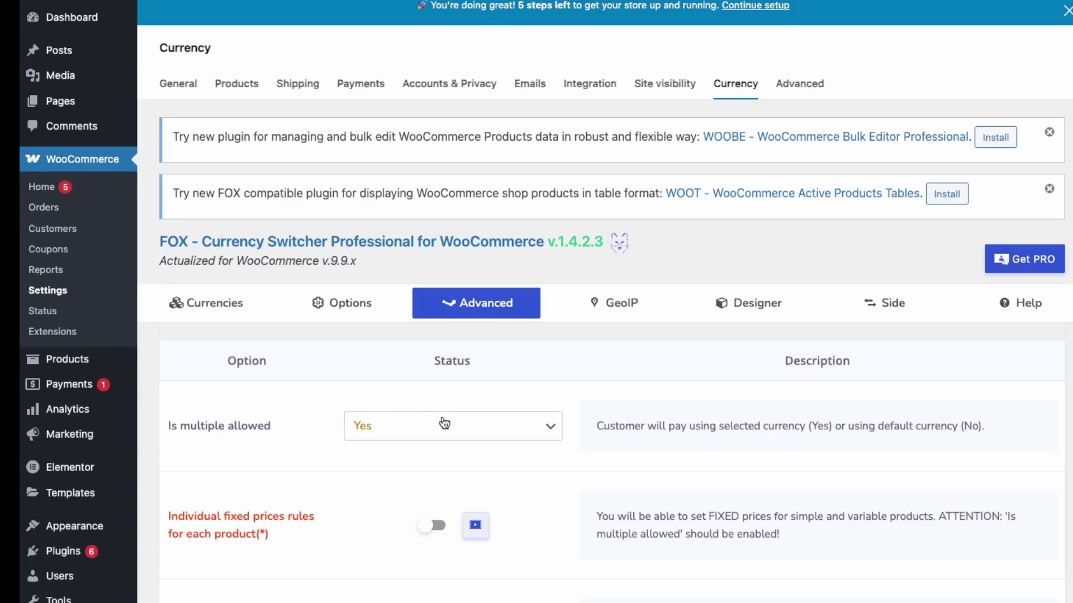
{"action": "scroll", "coordinate": [653, 391], "scroll_direction": "down", "scroll_amount": 1}
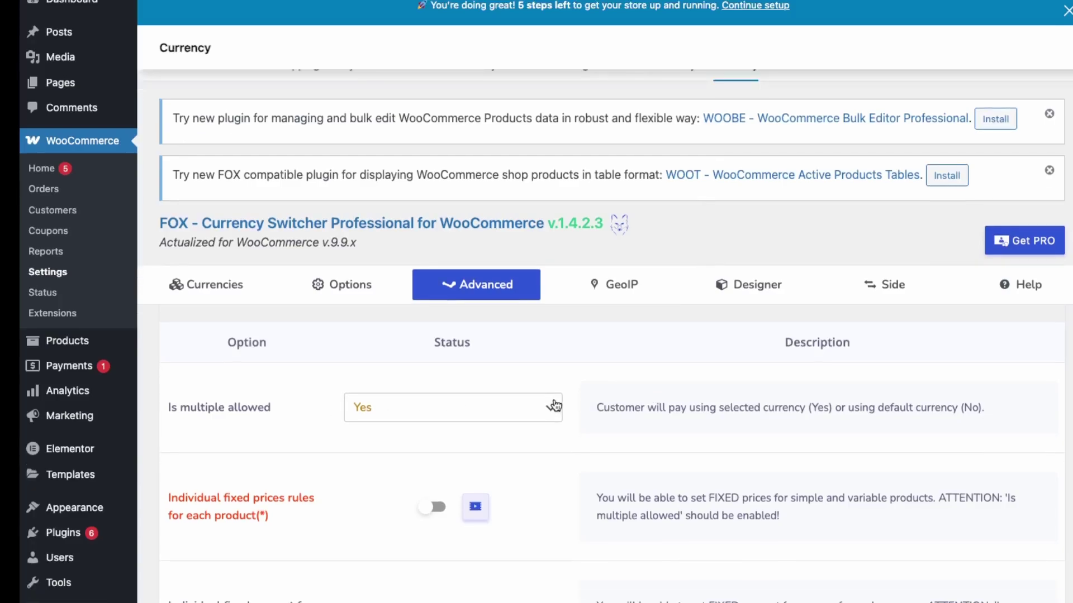
{"action": "scroll", "coordinate": [550, 402], "scroll_direction": "down", "scroll_amount": 15}
{"action": "scroll", "coordinate": [551, 402], "scroll_direction": "up", "scroll_amount": 18}
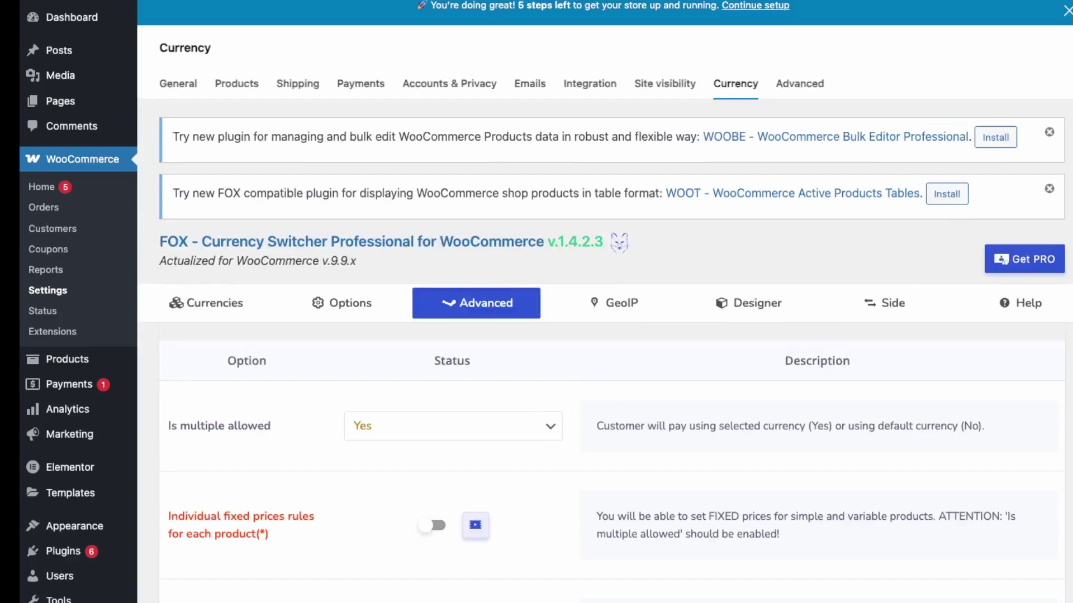
{"action": "left_click", "coordinate": [615, 302]}
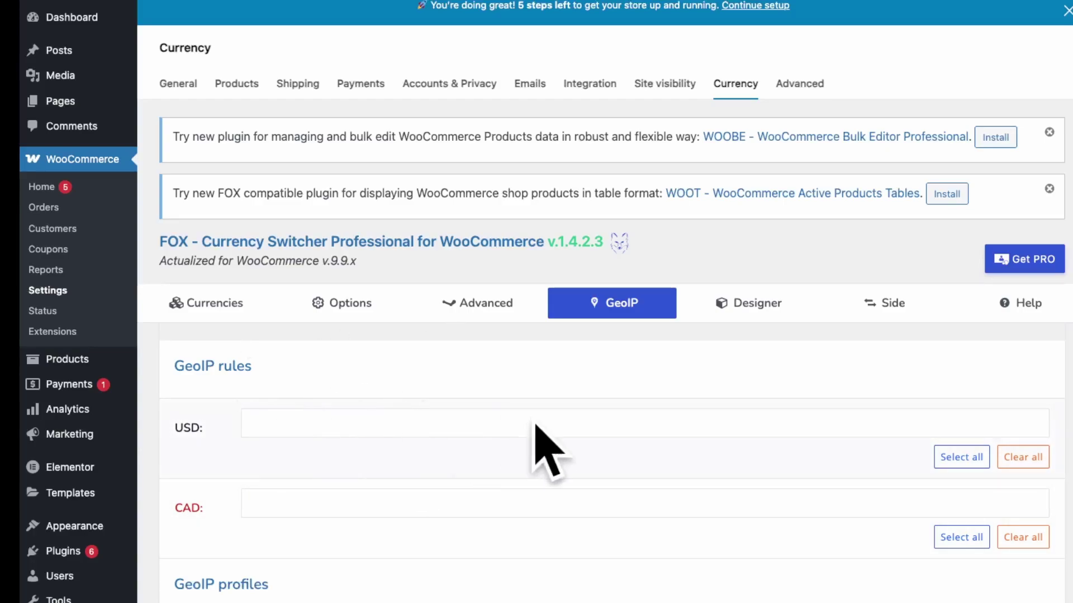
Browse the Designer, Side and Help tabs, then return to the Currencies tab.
{"action": "left_click", "coordinate": [790, 311]}
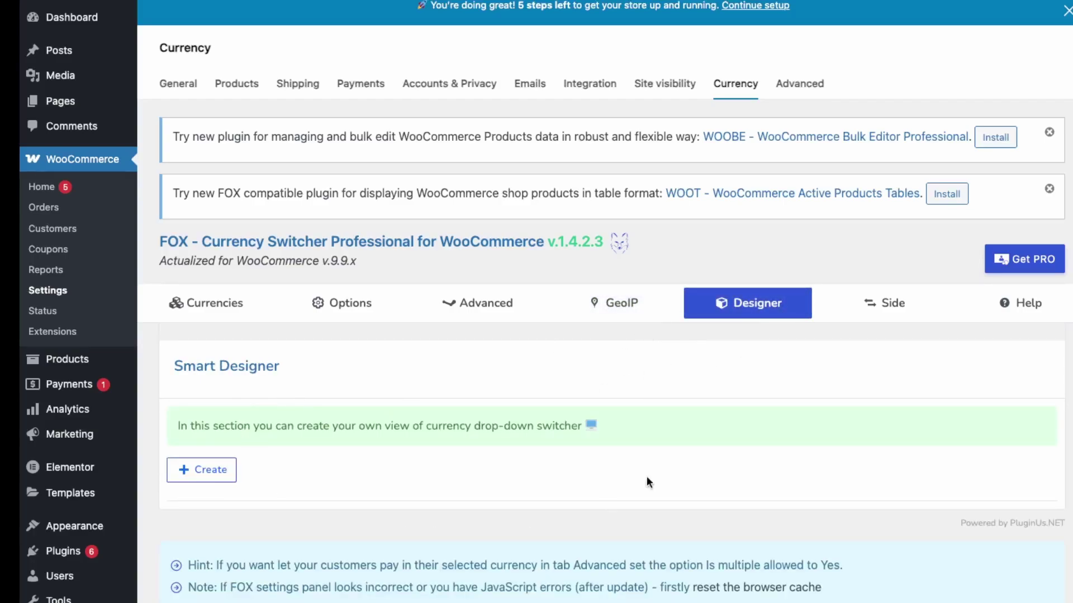
{"action": "scroll", "coordinate": [384, 455], "scroll_direction": "down", "scroll_amount": 2}
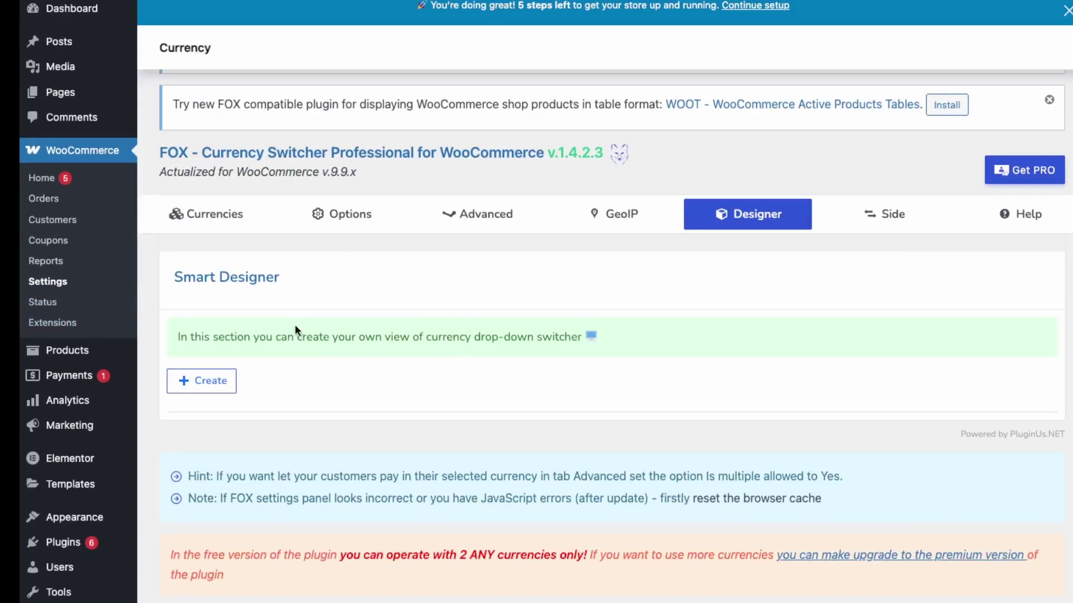
{"action": "left_click", "coordinate": [882, 226]}
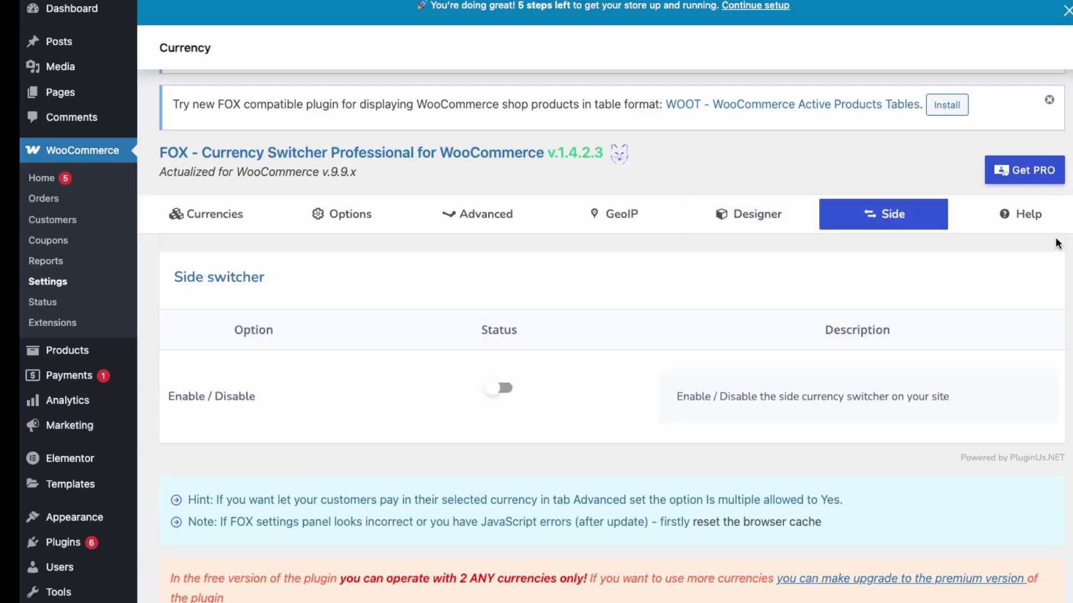
{"action": "left_click", "coordinate": [1039, 221]}
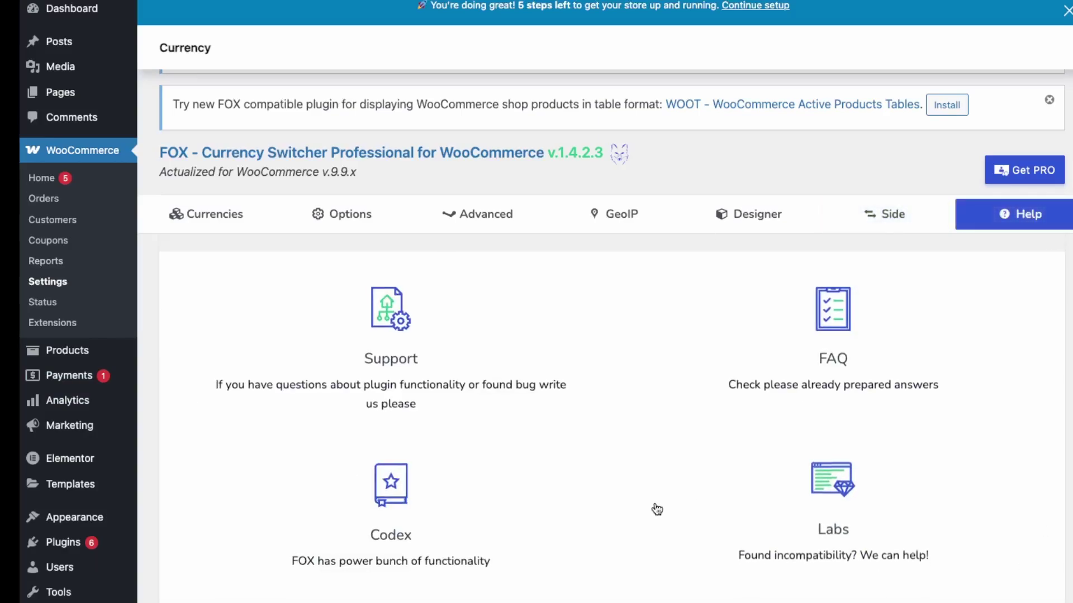
{"action": "left_click", "coordinate": [211, 215]}
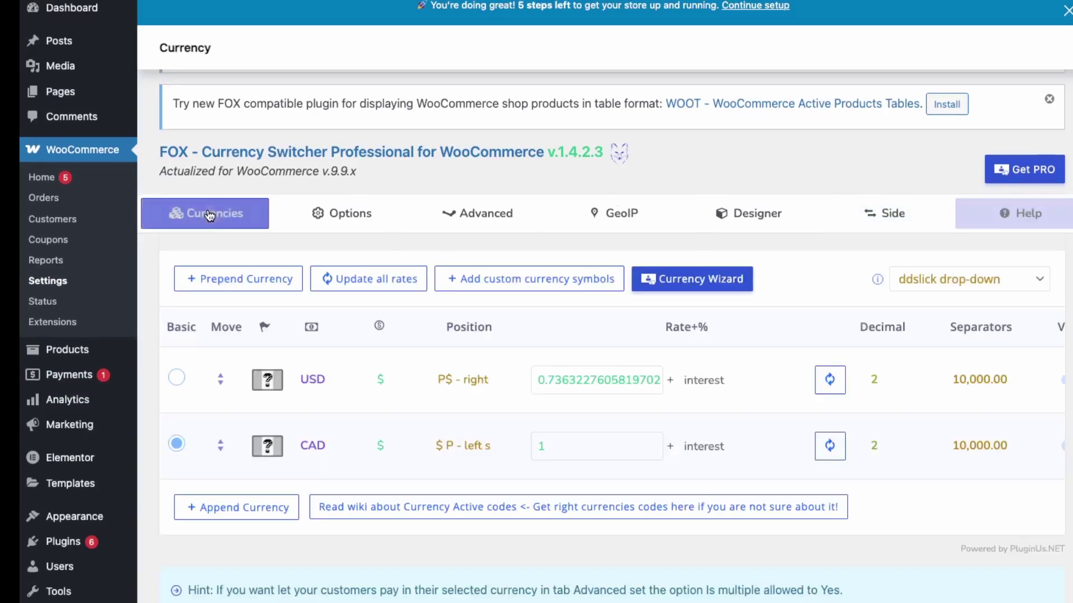
Open the switcher style drop-down and scroll through the available styles.
{"action": "triple_click", "coordinate": [1023, 180]}
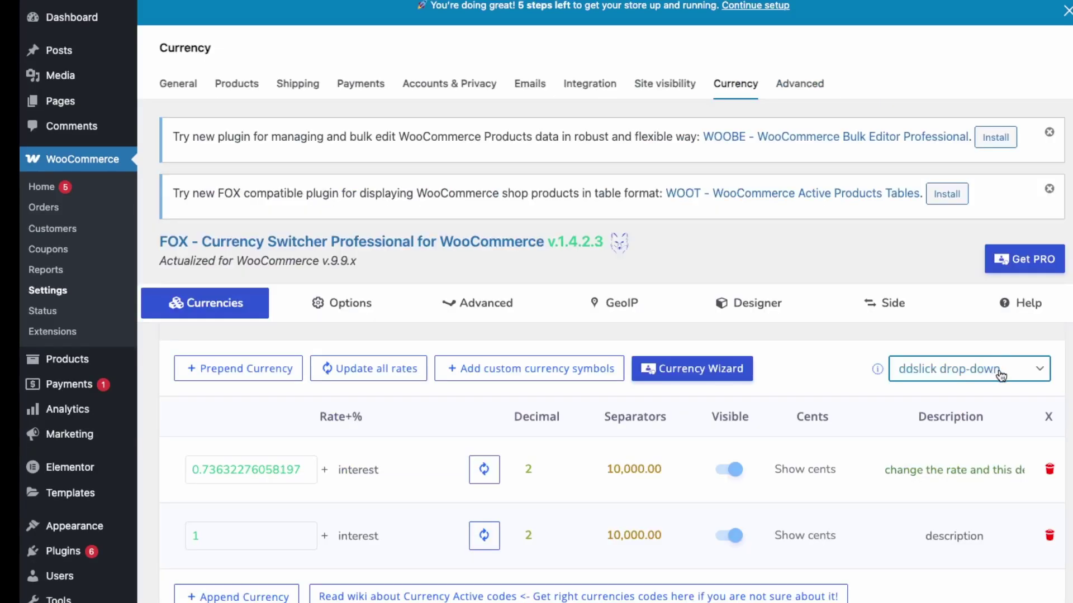
{"action": "left_click", "coordinate": [998, 374]}
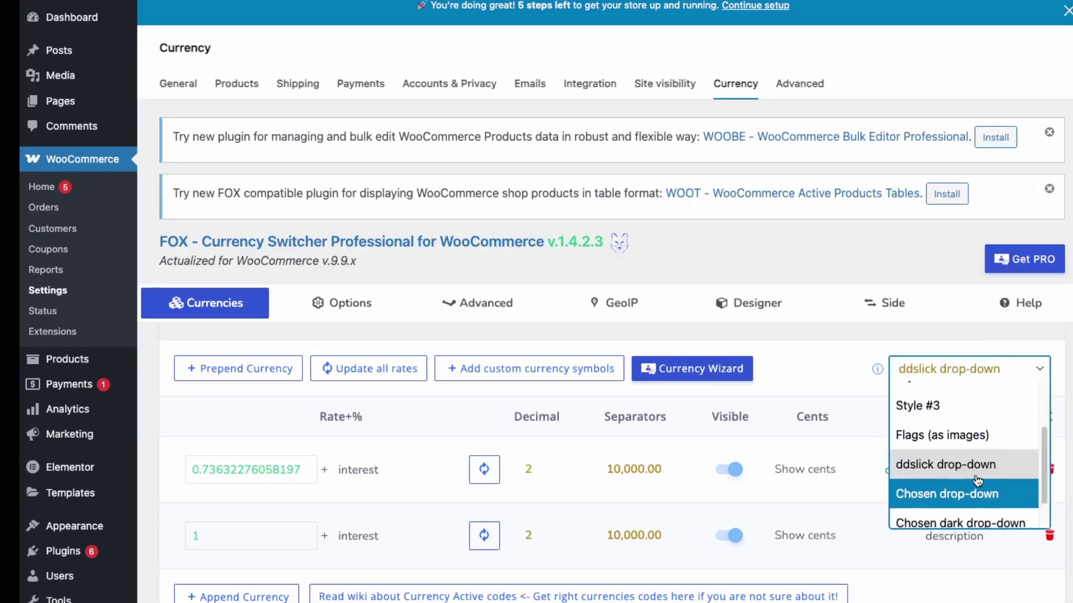
{"action": "scroll", "coordinate": [978, 481], "scroll_direction": "up", "scroll_amount": 4}
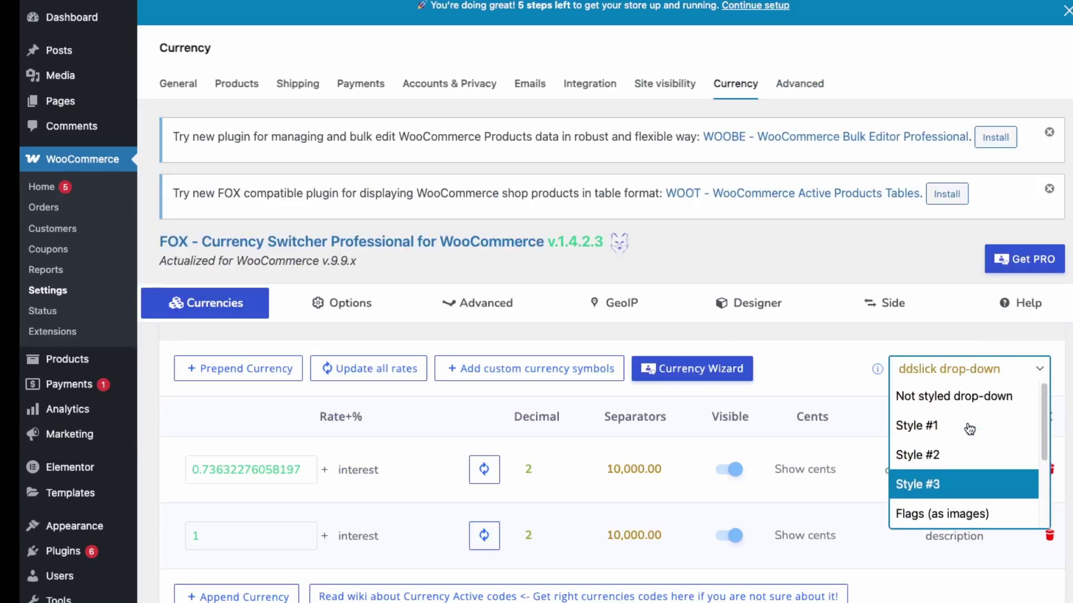
{"action": "scroll", "coordinate": [970, 397], "scroll_direction": "down", "scroll_amount": 2}
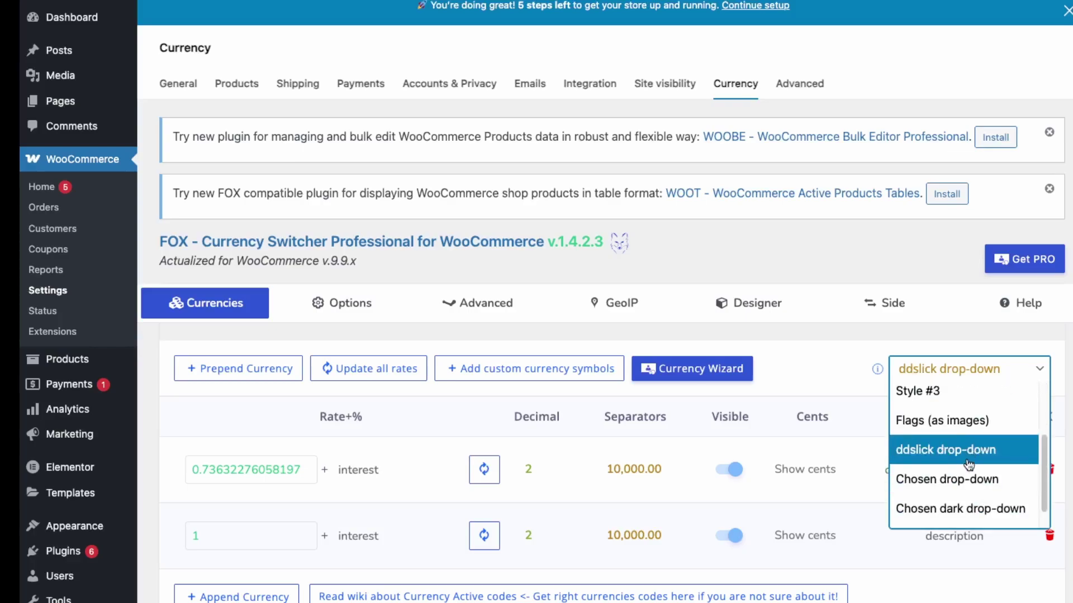
{"action": "scroll", "coordinate": [969, 502], "scroll_direction": "down", "scroll_amount": 1}
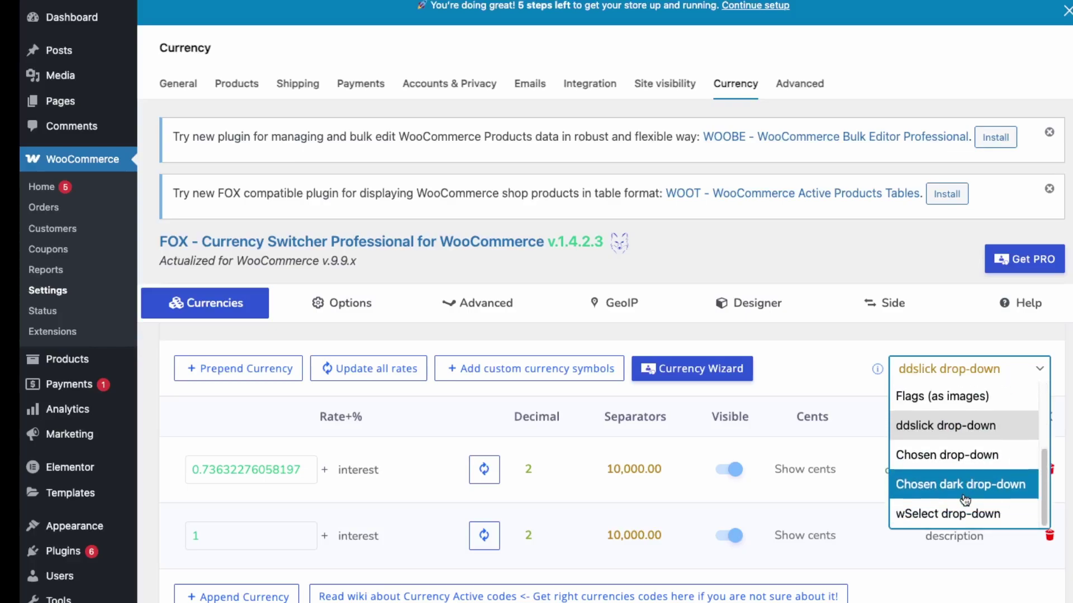
Keep the ddslick drop-down style, visit the store, and open the Original Shirt page.
{"action": "left_click", "coordinate": [962, 424]}
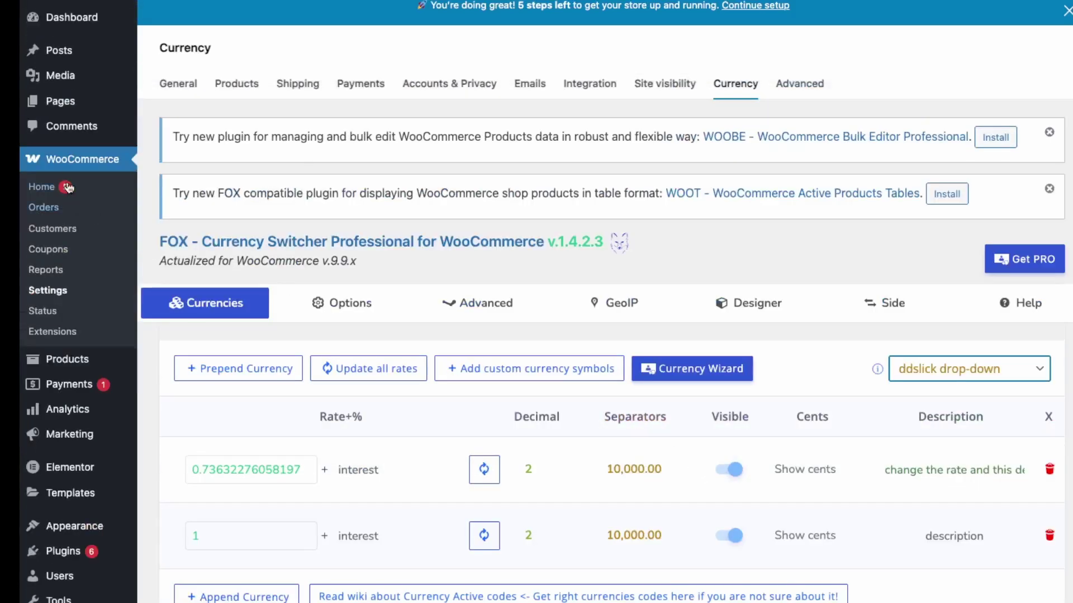
{"action": "mouse_move", "coordinate": [67, 12]}
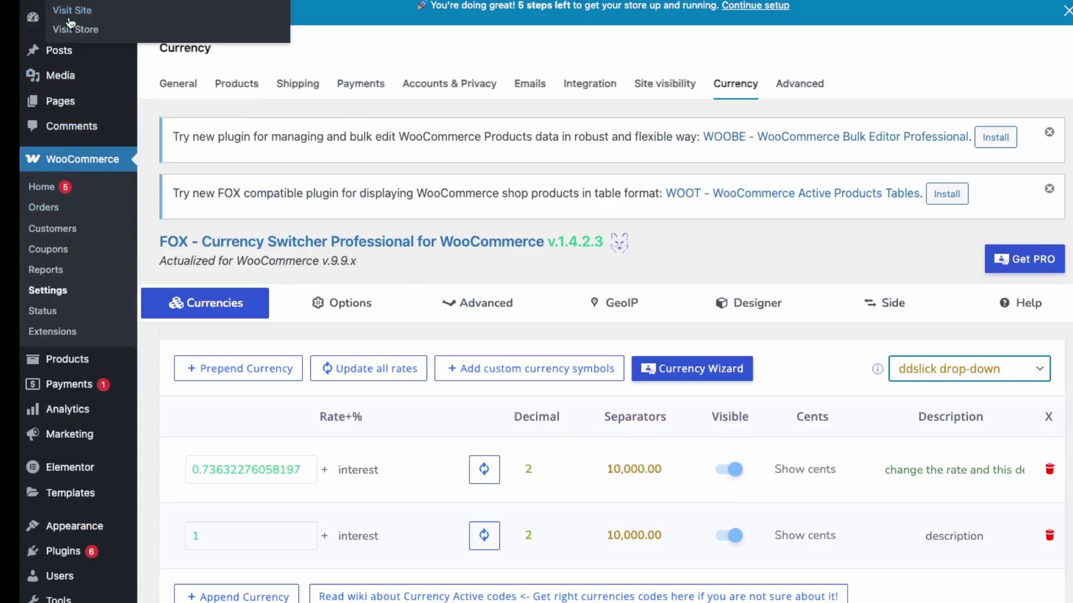
{"action": "triple_click", "coordinate": [77, 37]}
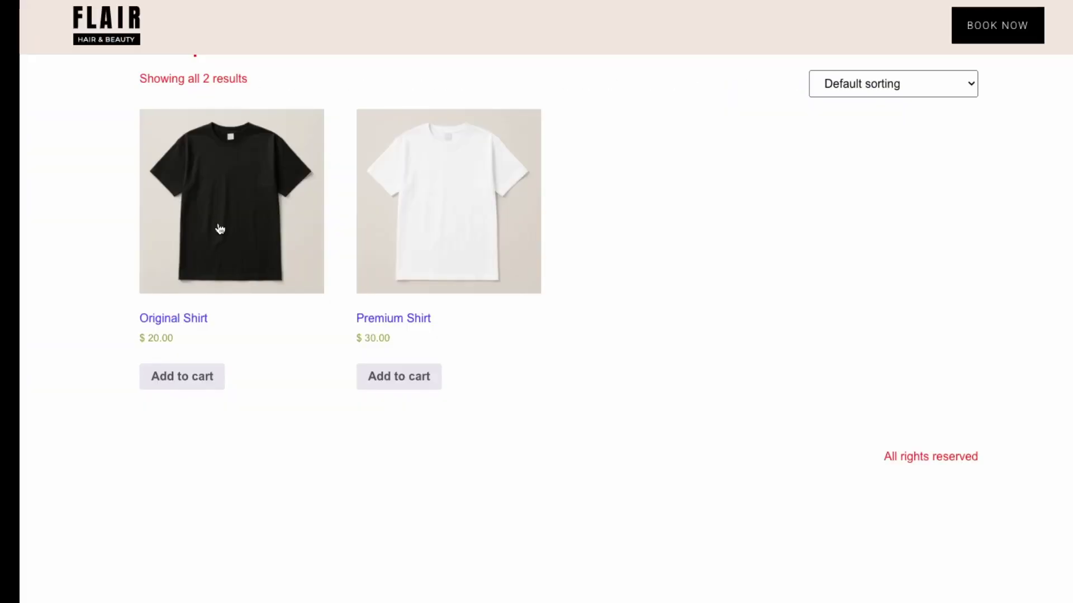
{"action": "left_click", "coordinate": [221, 230]}
Add a container to Elementor Header #35 and select the second header container.
{"action": "mouse_move", "coordinate": [717, 4]}
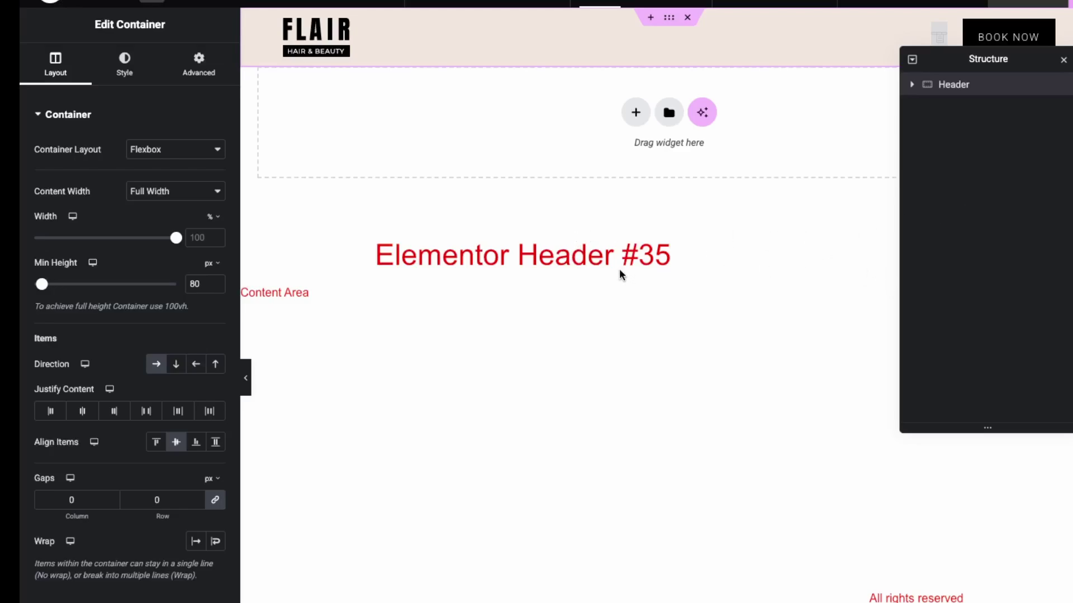
{"action": "left_click", "coordinate": [635, 115]}
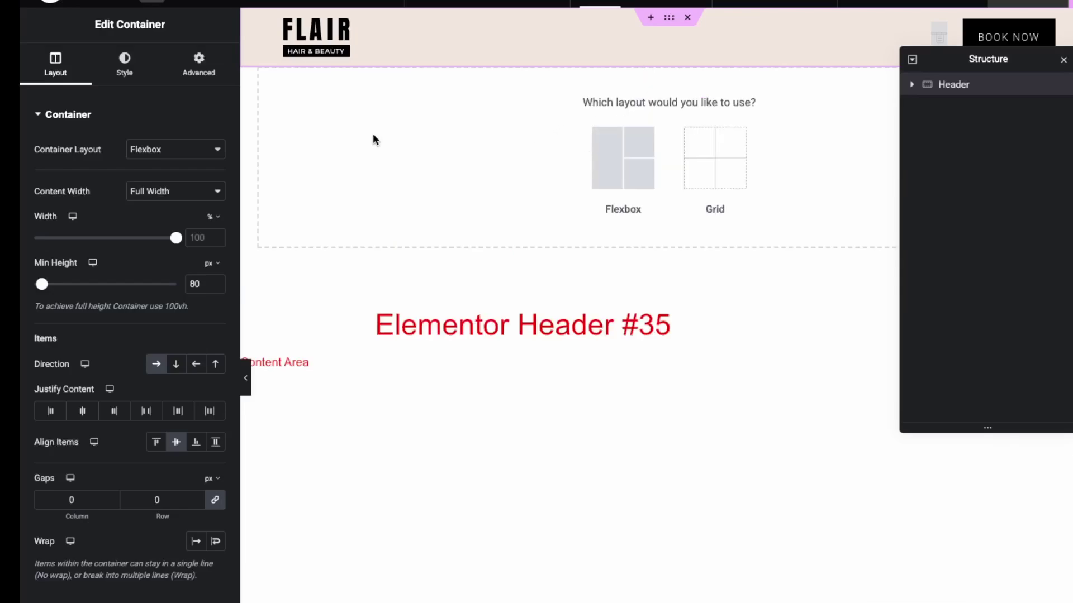
{"action": "left_click", "coordinate": [911, 85]}
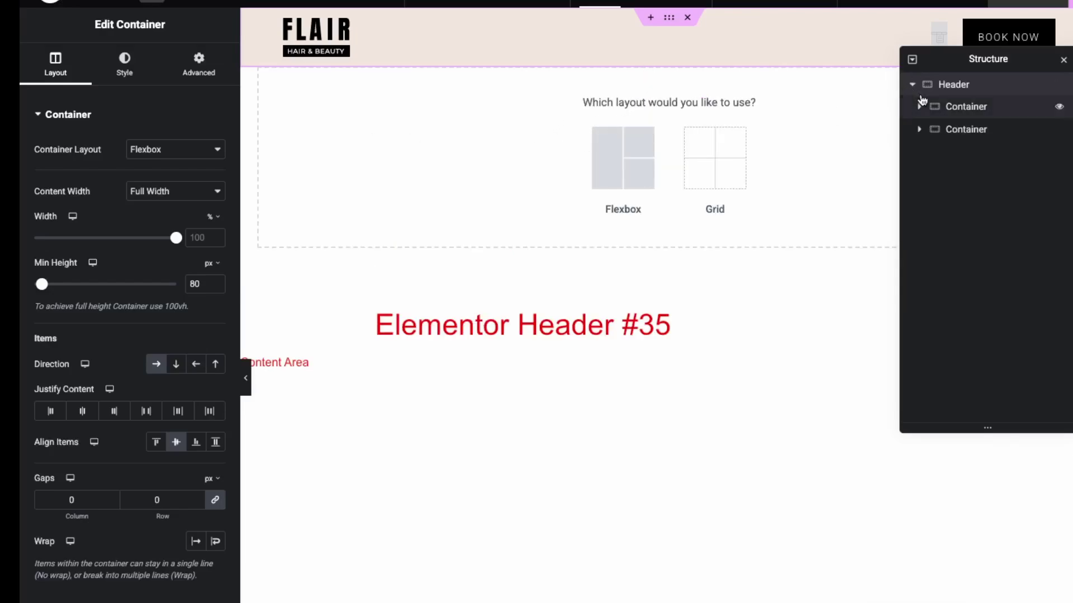
{"action": "left_click", "coordinate": [915, 133]}
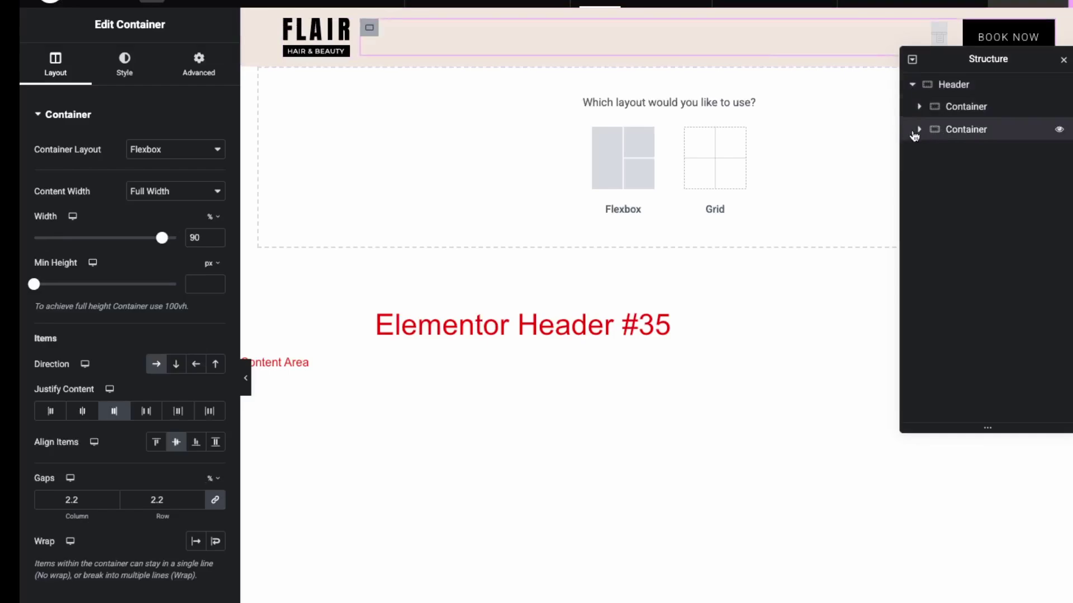
{"action": "left_click", "coordinate": [918, 130]}
{"action": "left_click", "coordinate": [950, 173]}
{"action": "left_click", "coordinate": [963, 132]}
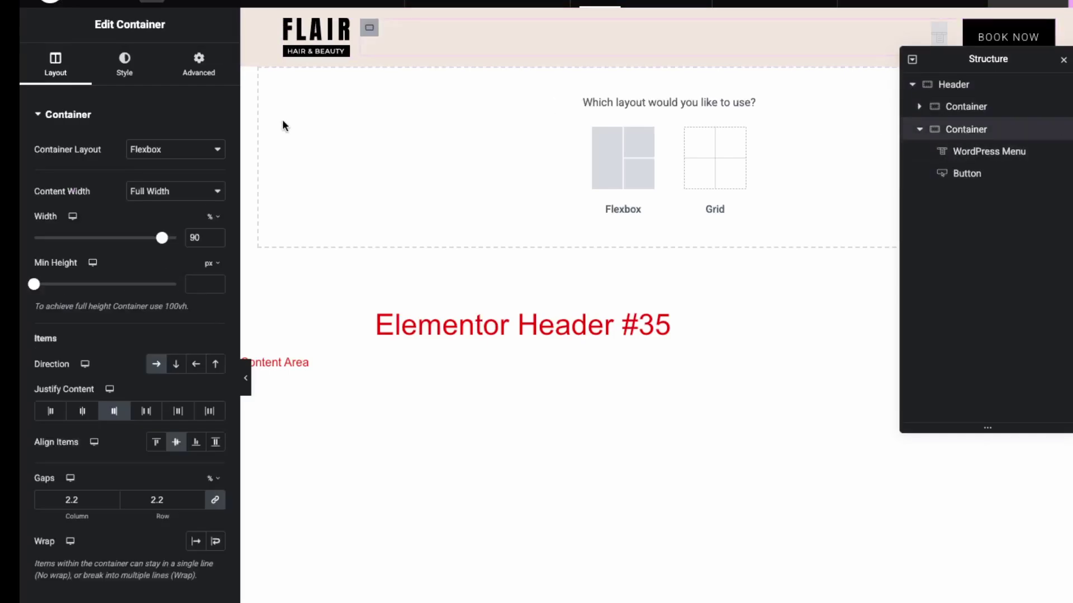
Add a Shortcode widget to that container and enter [woocs] as the shortcode.
{"action": "left_click", "coordinate": [84, 2]}
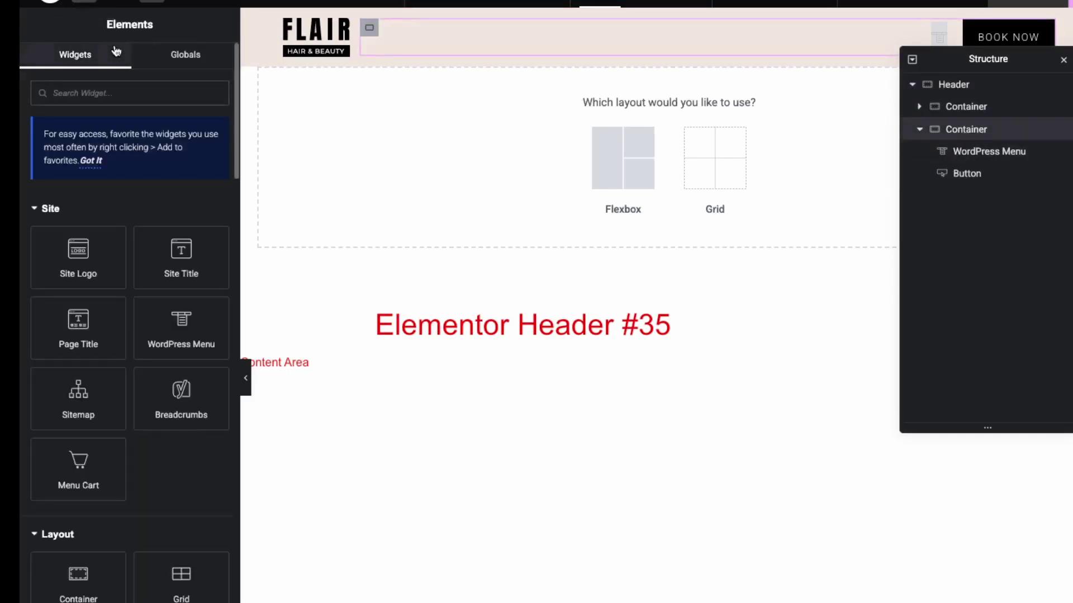
{"action": "type", "text": "short"}
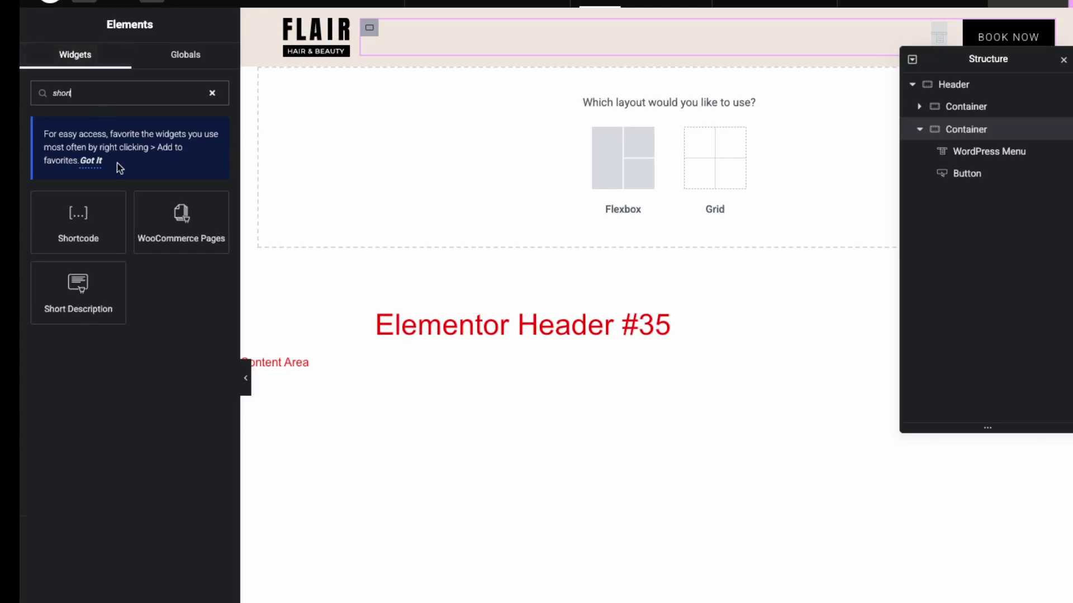
{"action": "left_click", "coordinate": [100, 222]}
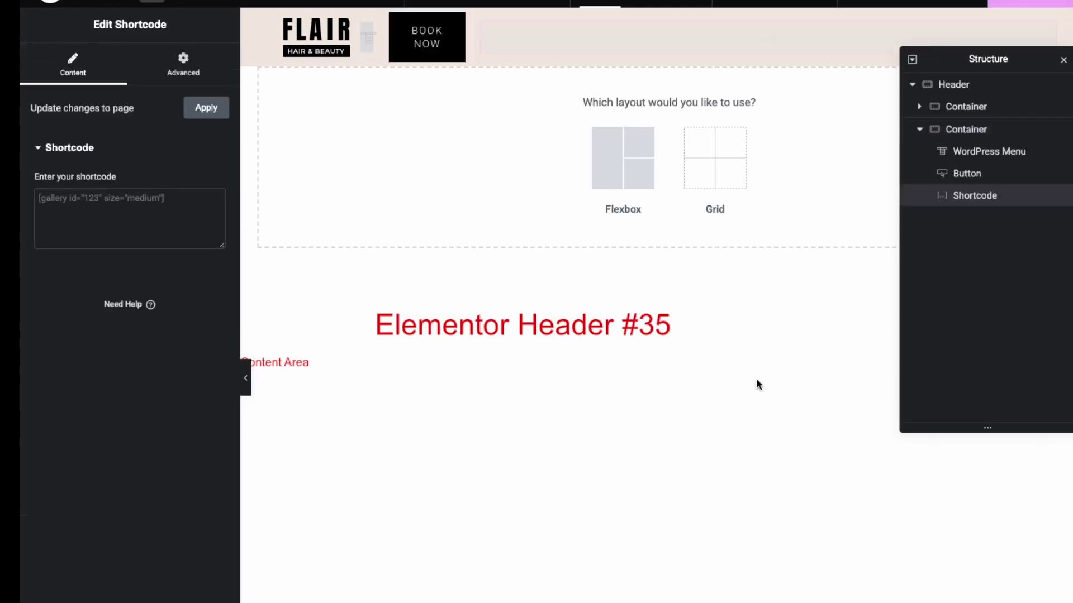
{"action": "type", "text": "[woo"}
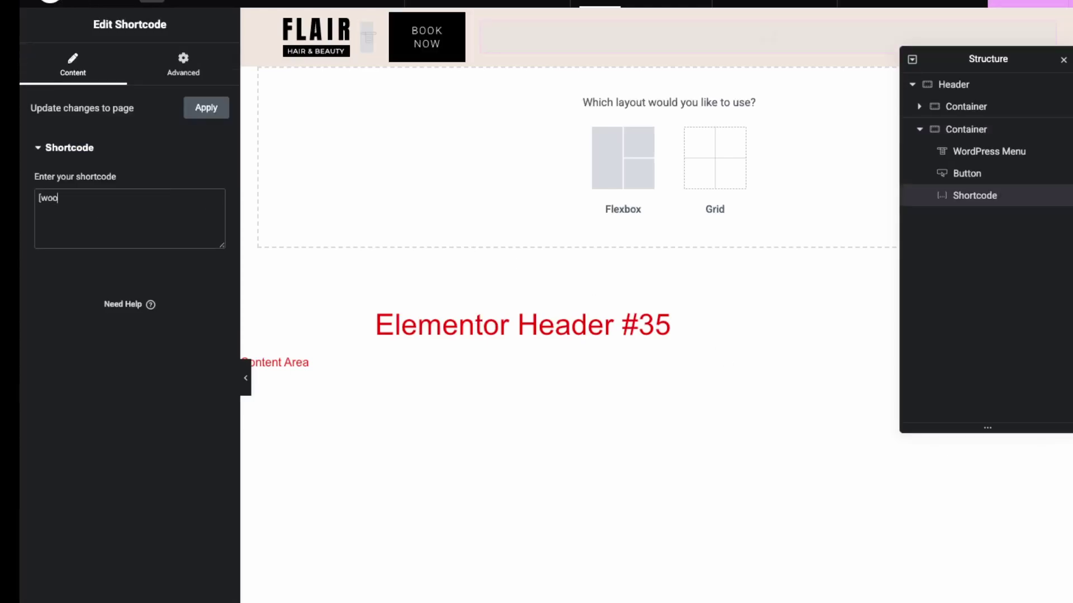
{"action": "type", "text": "cs"}
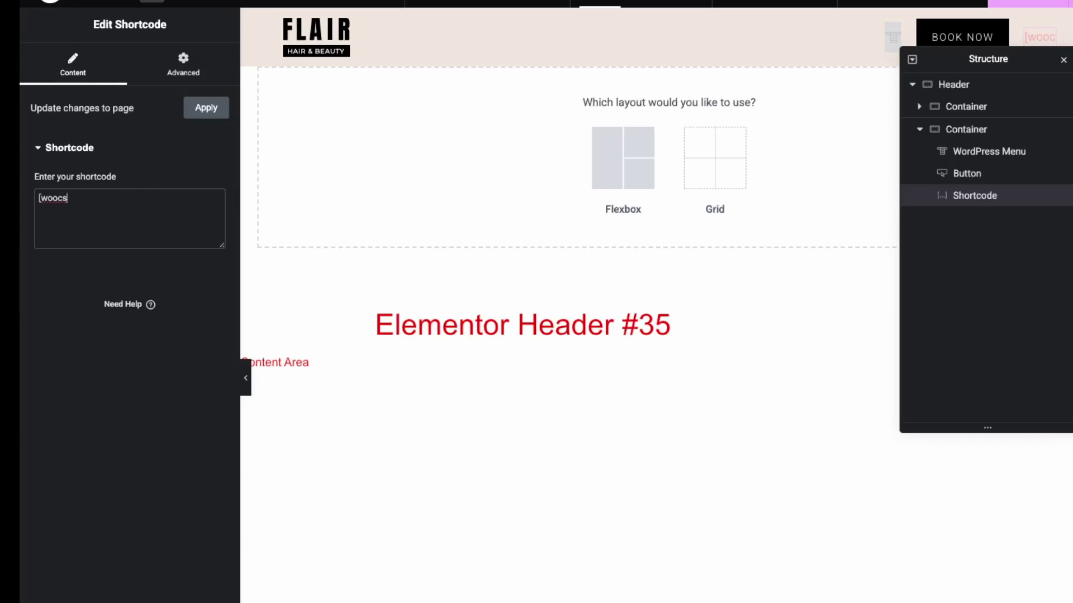
{"action": "type", "text": "]"}
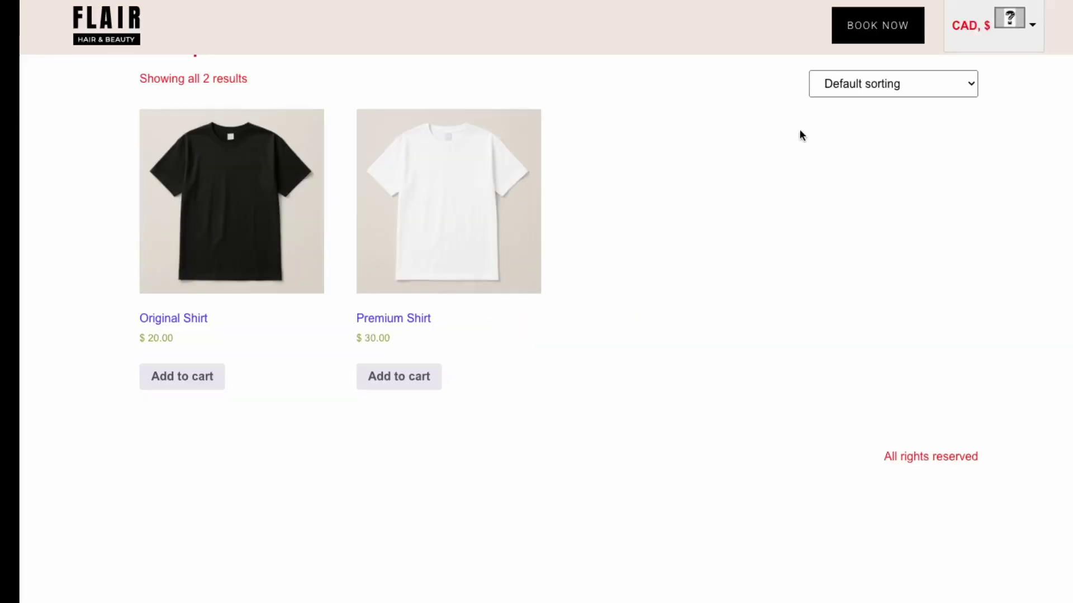
Switch the storefront currency to USD, converting the shirts to 14.73$ and 22.09$.
{"action": "left_click", "coordinate": [1029, 21]}
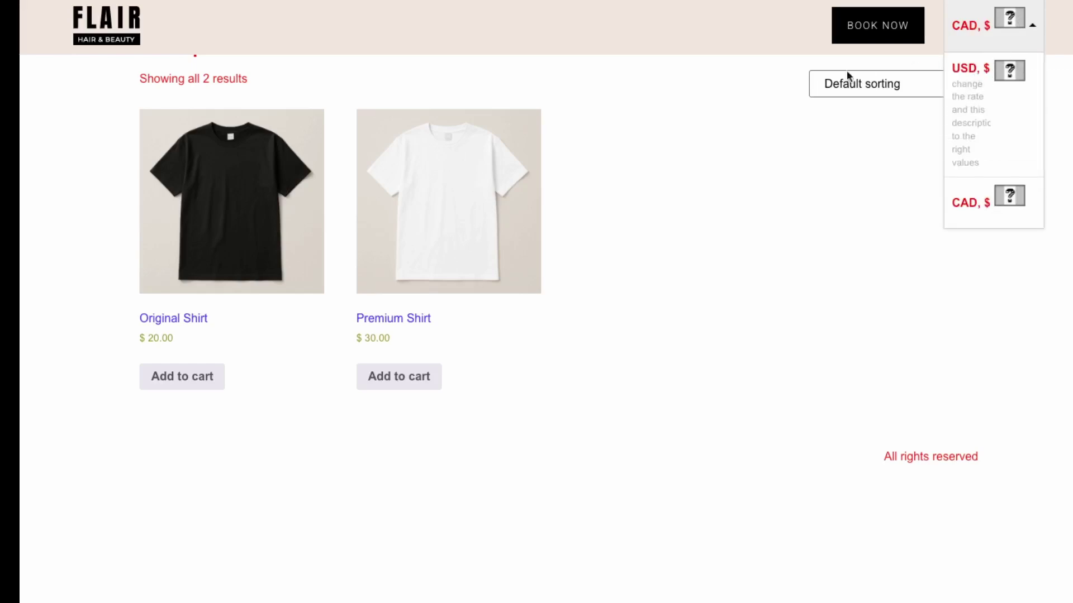
{"action": "left_click", "coordinate": [977, 68]}
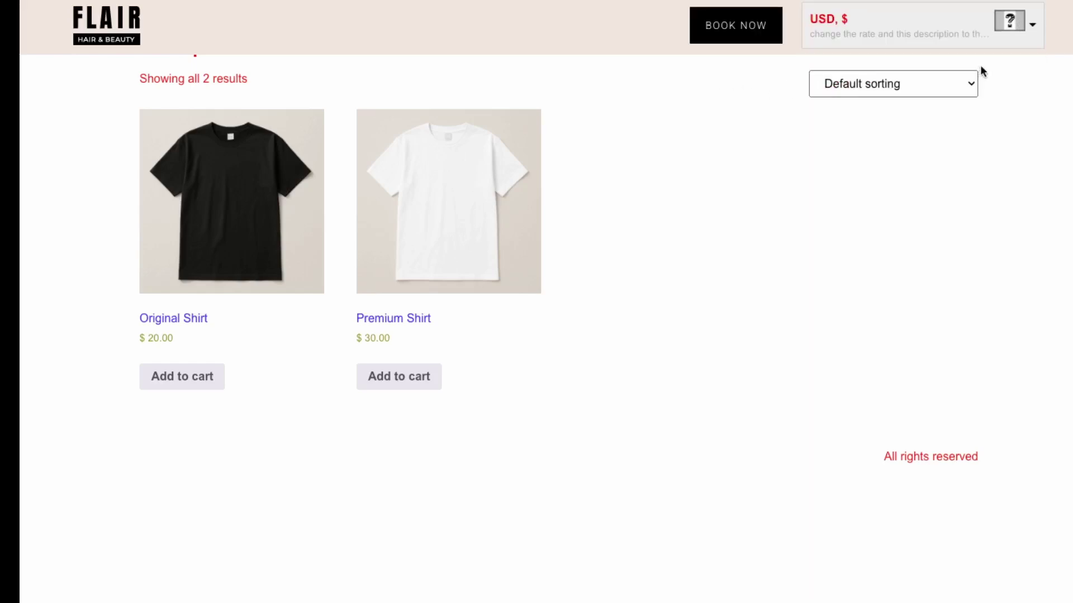
{"action": "left_click", "coordinate": [1030, 28]}
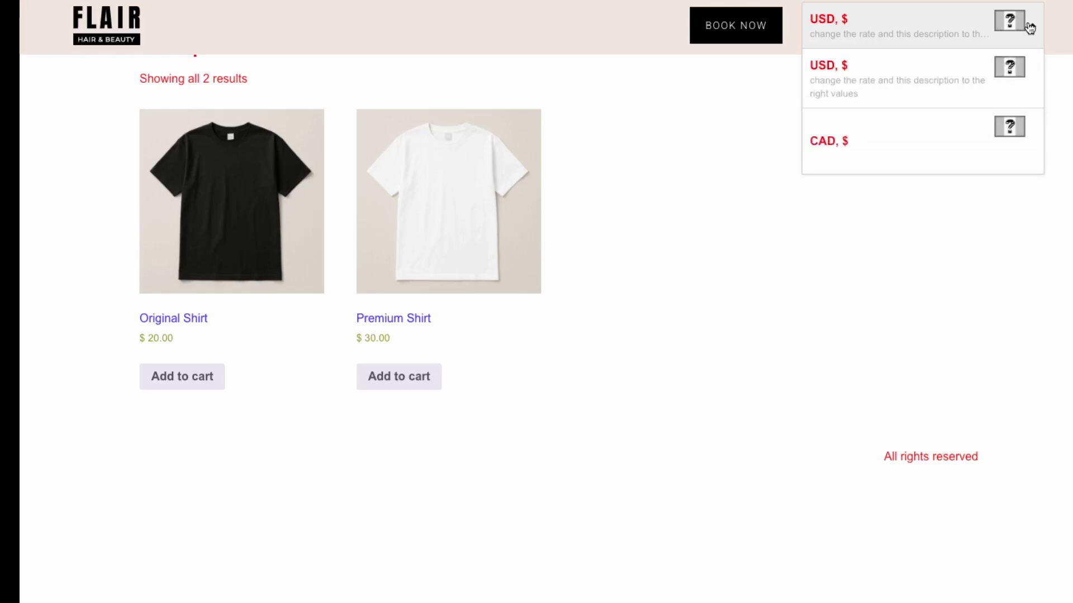
{"action": "left_click", "coordinate": [867, 85]}
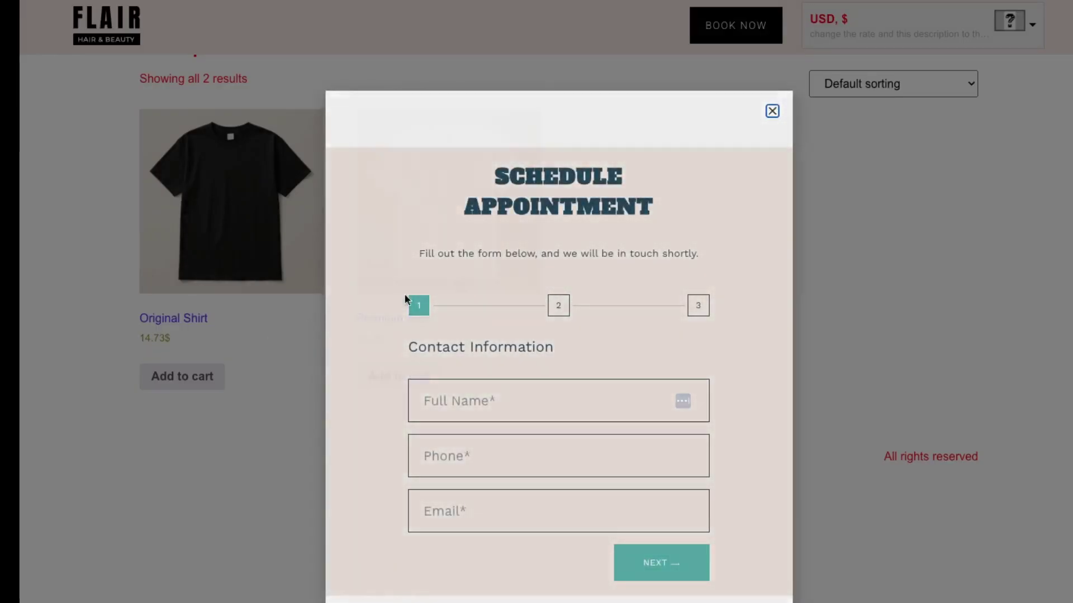
{"action": "left_click", "coordinate": [772, 111]}
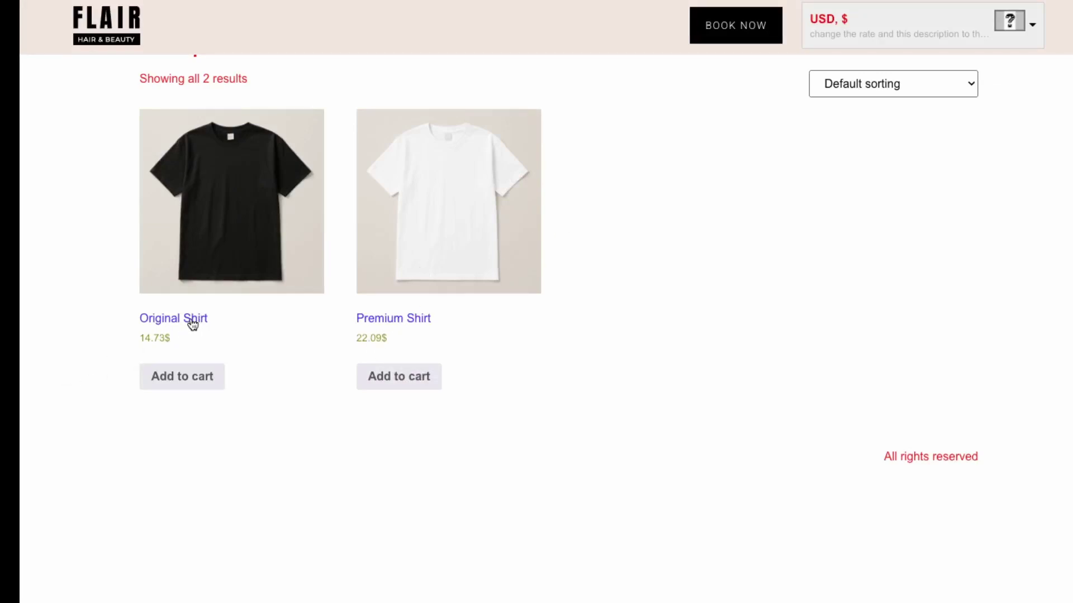
Open the Original Shirt page and switch the currency back to CAD at $ 20.00.
{"action": "left_click", "coordinate": [190, 318]}
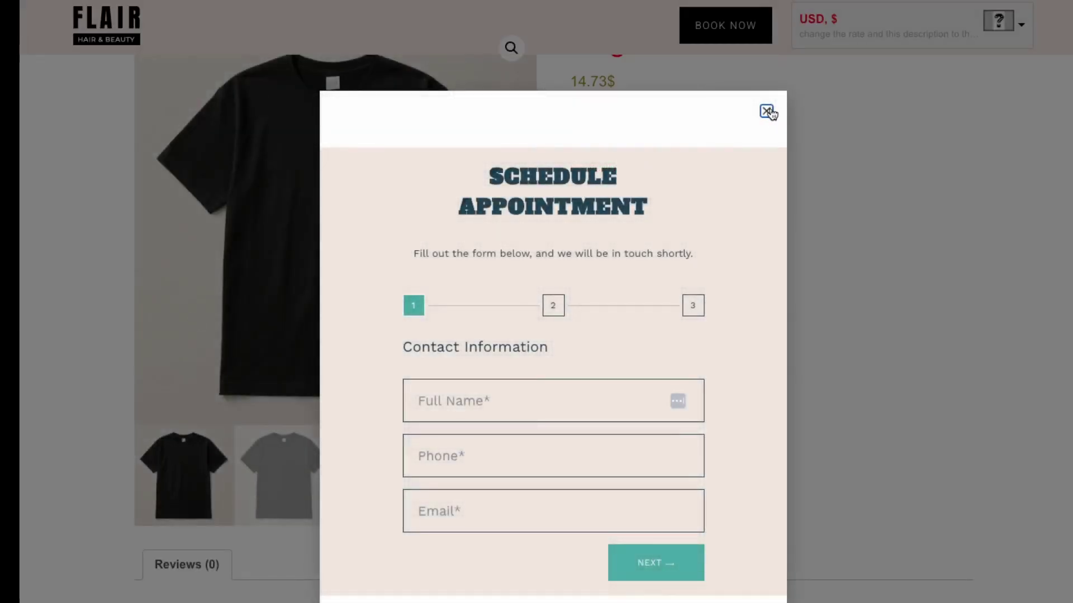
{"action": "left_click", "coordinate": [767, 111]}
{"action": "left_click", "coordinate": [1014, 22]}
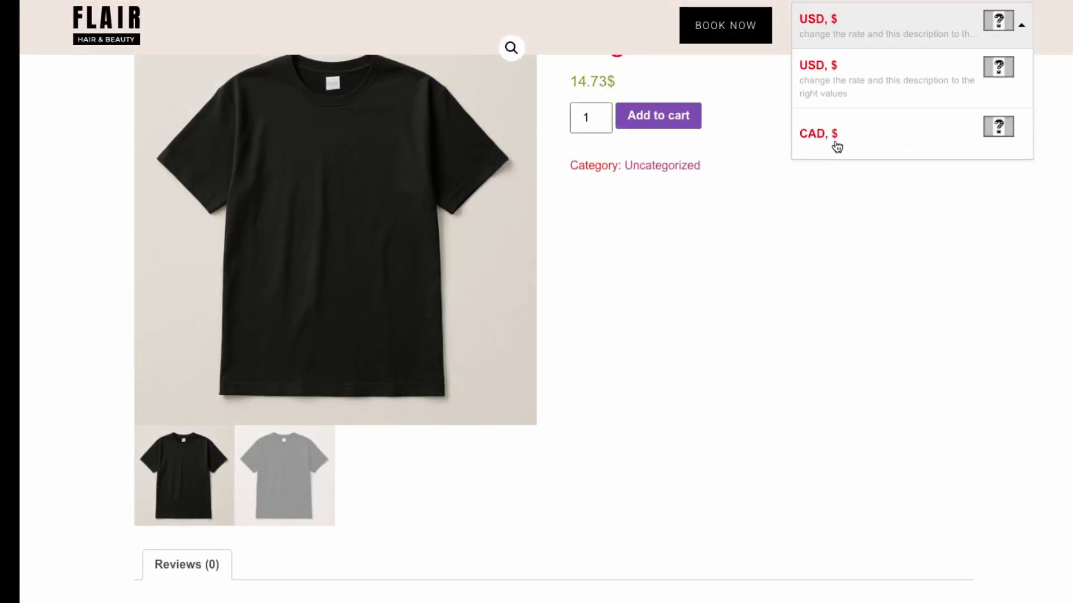
{"action": "left_click_drag", "start_coordinate": [617, 81], "coordinate": [634, 189]}
{"action": "left_click", "coordinate": [959, 37]}
{"action": "left_click", "coordinate": [816, 147]}
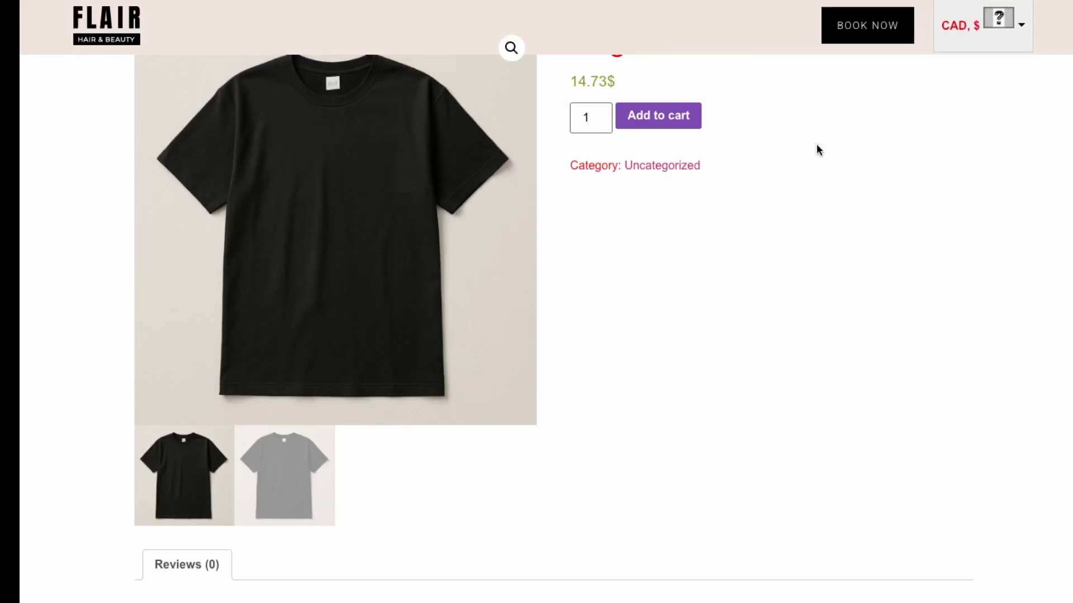
{"action": "mouse_move", "coordinate": [454, 241]}
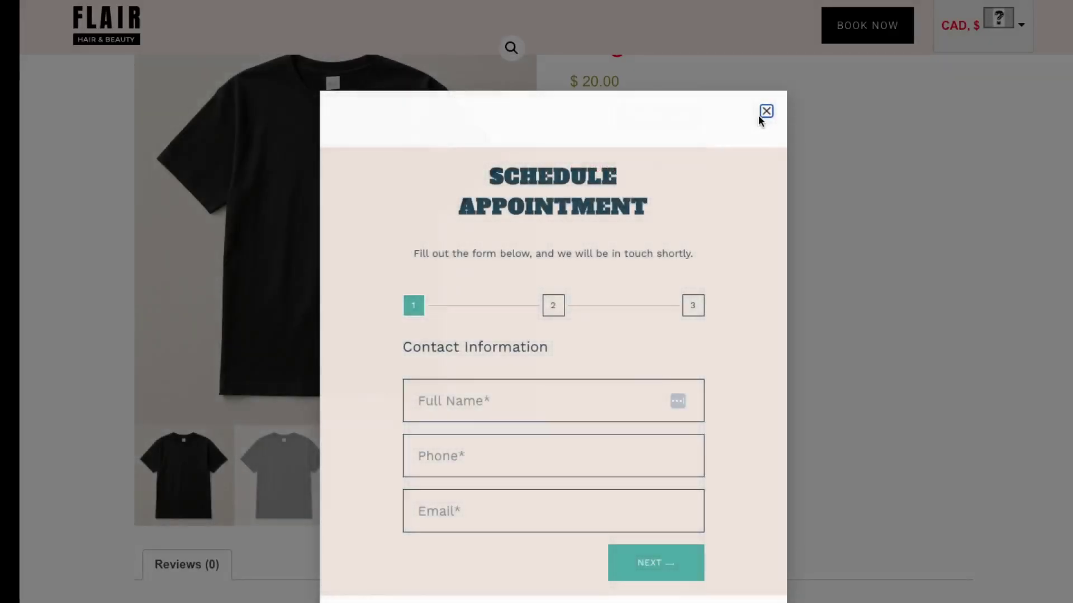
{"action": "left_click", "coordinate": [764, 113]}
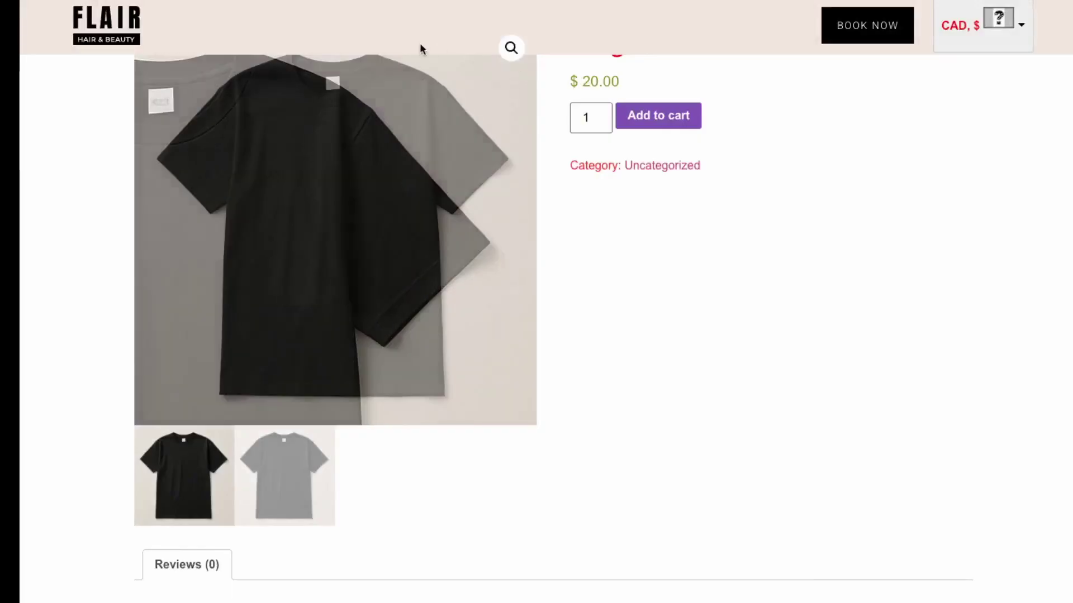
{"action": "mouse_move", "coordinate": [89, 2]}
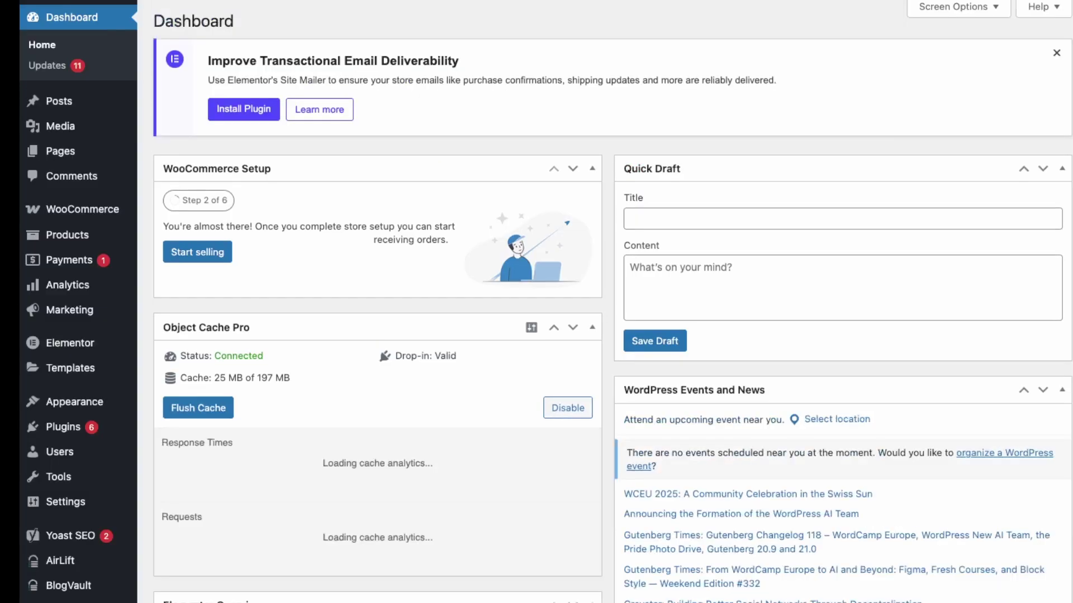
In the WooCommerce Currency settings, change the FOX switcher style from ddslick to Not styled drop-down.
{"action": "mouse_move", "coordinate": [79, 513]}
{"action": "mouse_move", "coordinate": [84, 210]}
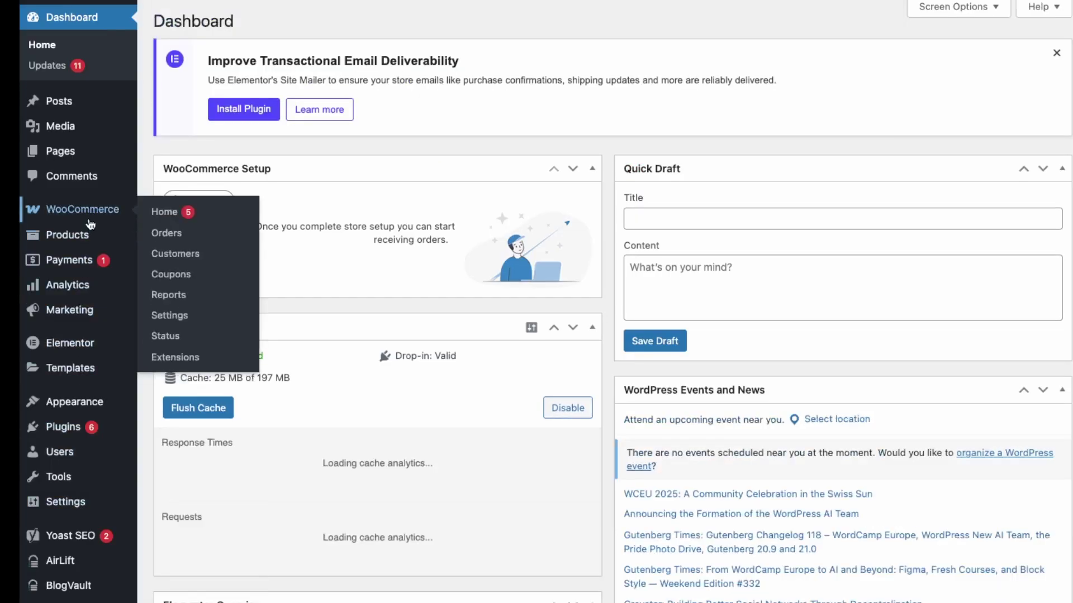
{"action": "left_click", "coordinate": [180, 317]}
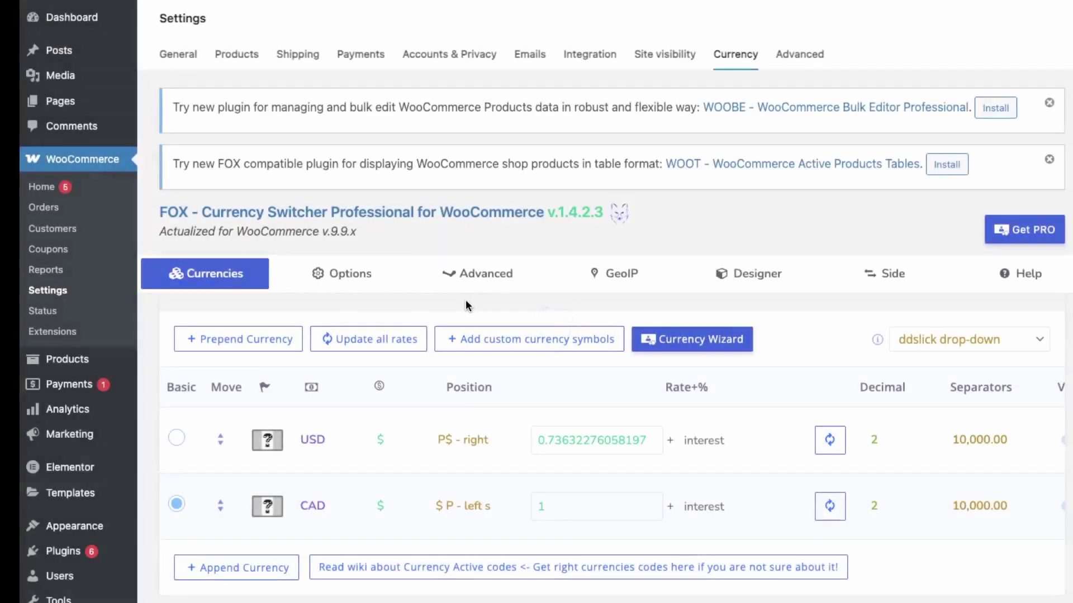
{"action": "left_click", "coordinate": [950, 339]}
{"action": "scroll", "coordinate": [959, 425], "scroll_direction": "up", "scroll_amount": 1}
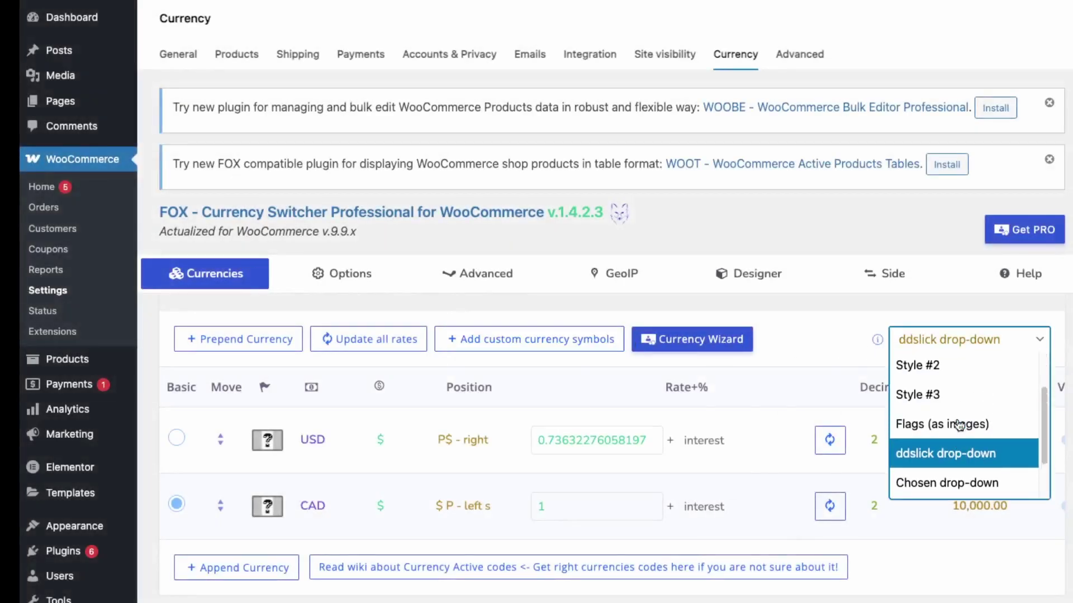
{"action": "scroll", "coordinate": [959, 424], "scroll_direction": "up", "scroll_amount": 2}
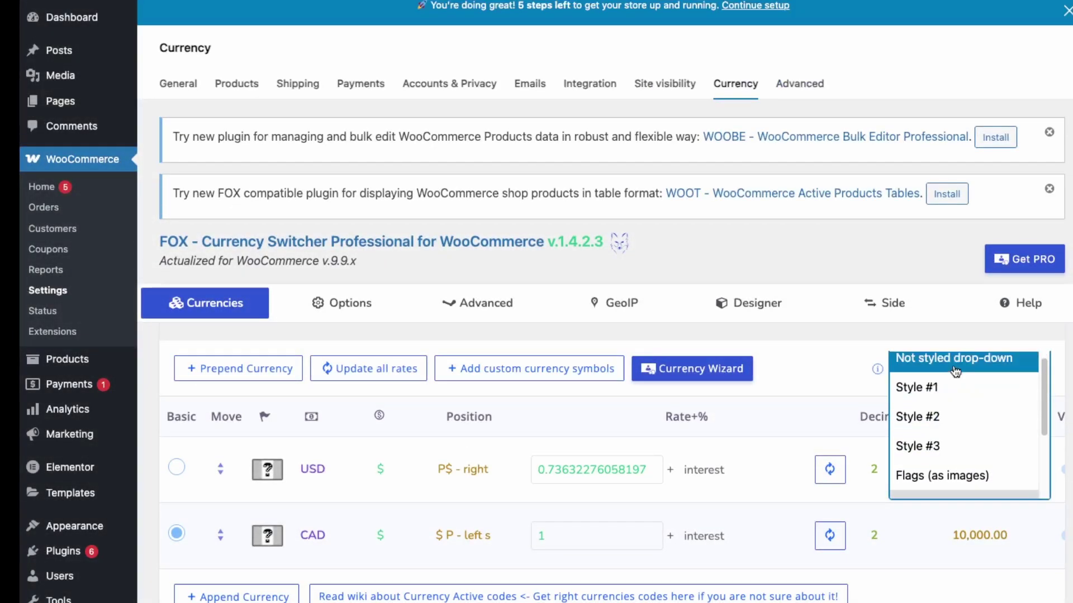
{"action": "left_click", "coordinate": [954, 367]}
{"action": "scroll", "coordinate": [771, 586], "scroll_direction": "down", "scroll_amount": 5}
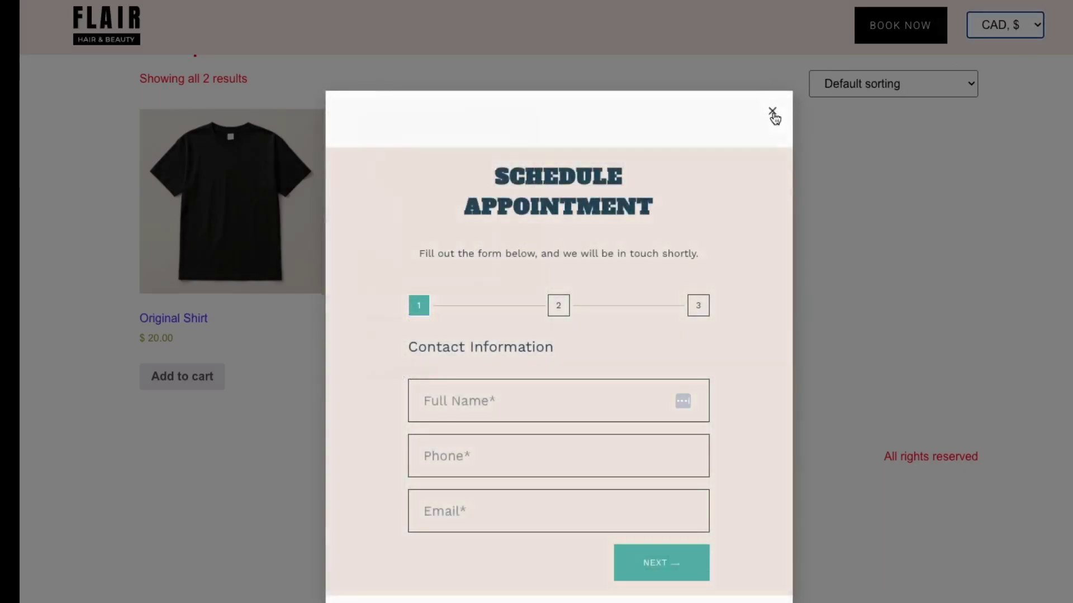
Dismiss the Schedule Appointment popup and switch the storefront header drop-down to USD.
{"action": "left_click", "coordinate": [773, 114]}
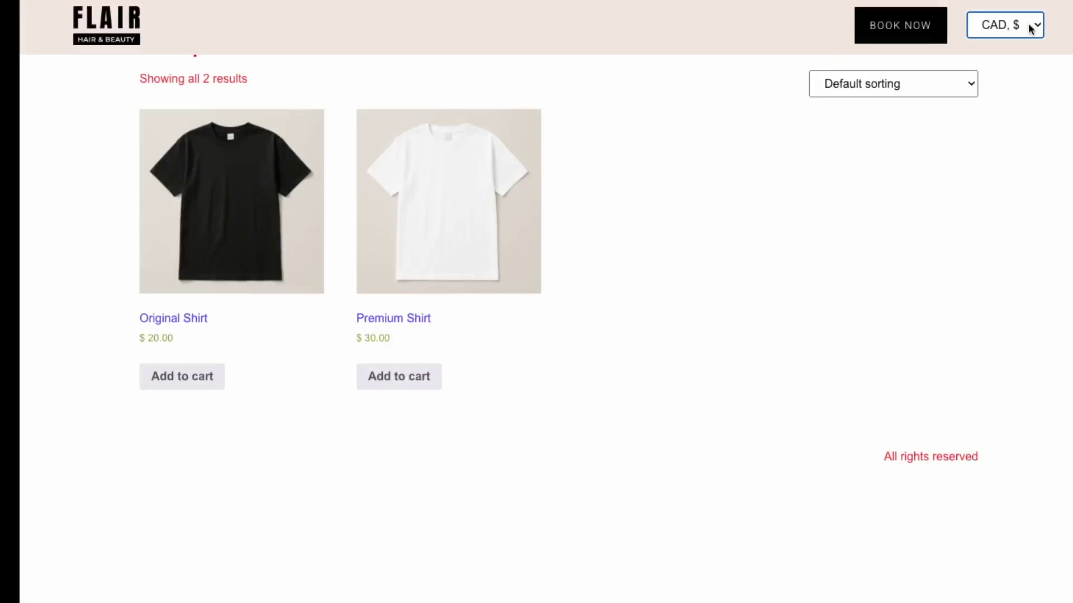
{"action": "left_click", "coordinate": [1030, 24]}
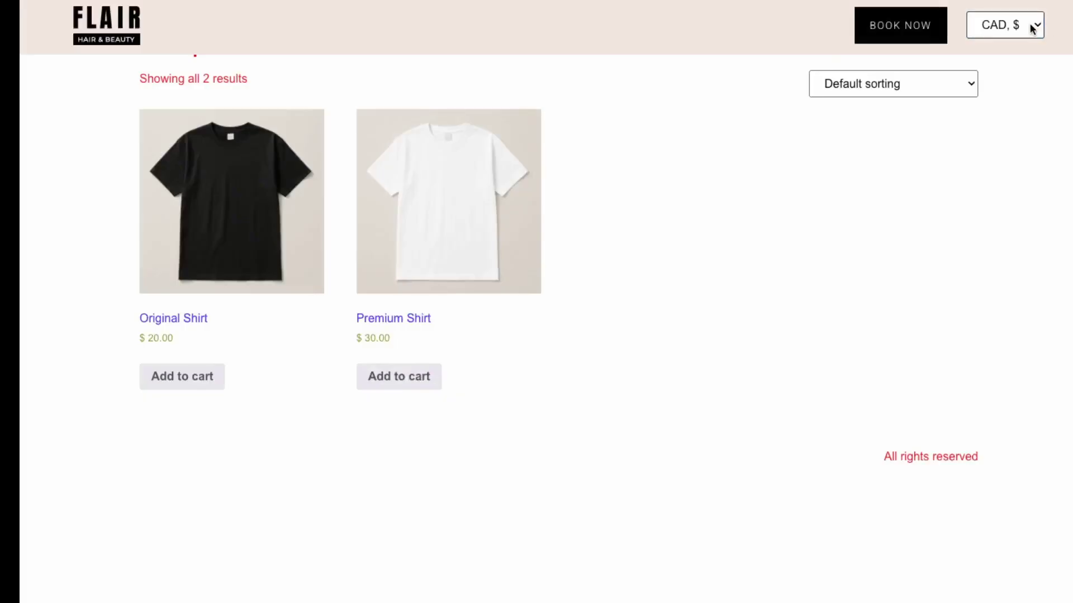
{"action": "left_click", "coordinate": [1000, 16]}
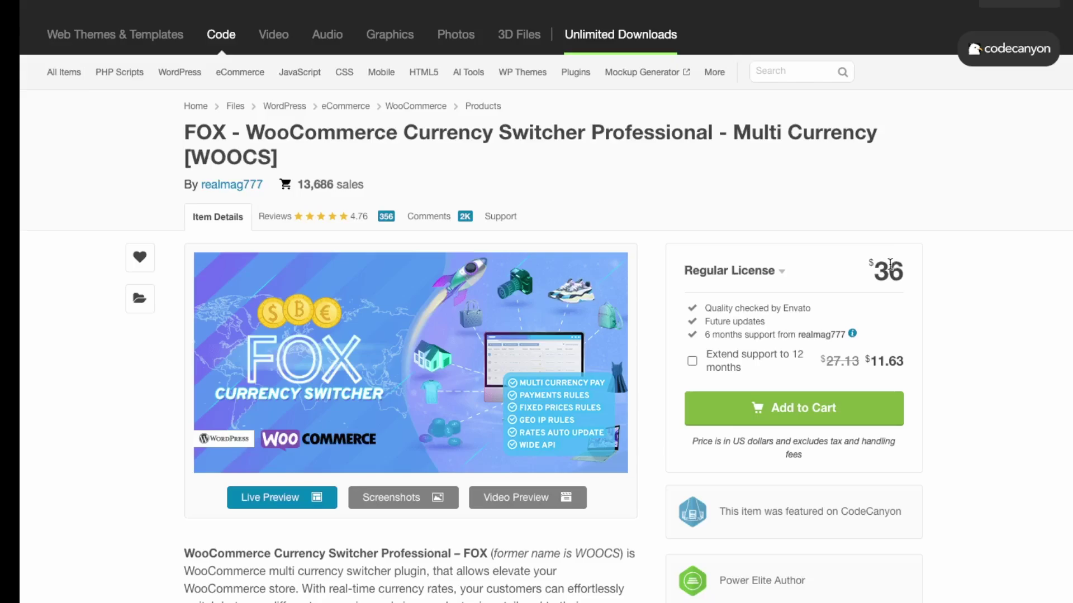
{"action": "scroll", "coordinate": [365, 476], "scroll_direction": "down", "scroll_amount": 6}
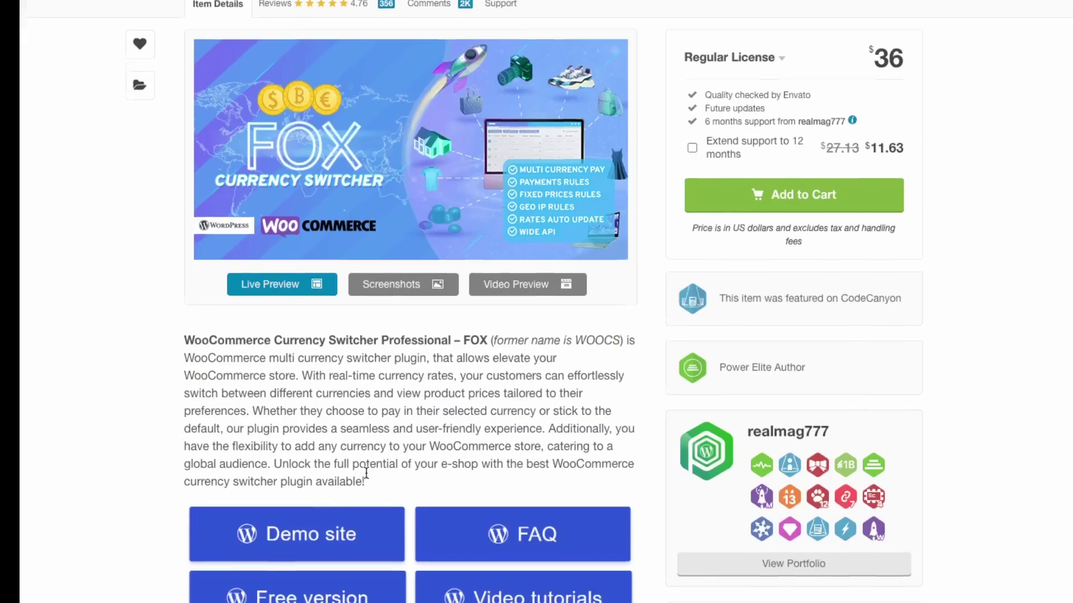
{"action": "scroll", "coordinate": [369, 475], "scroll_direction": "up", "scroll_amount": 3}
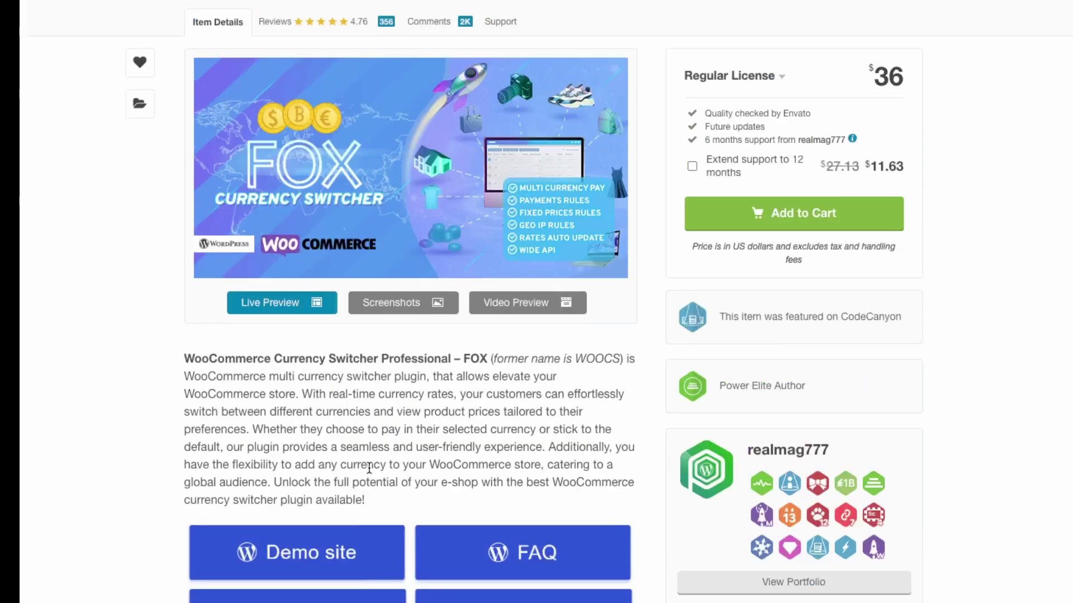